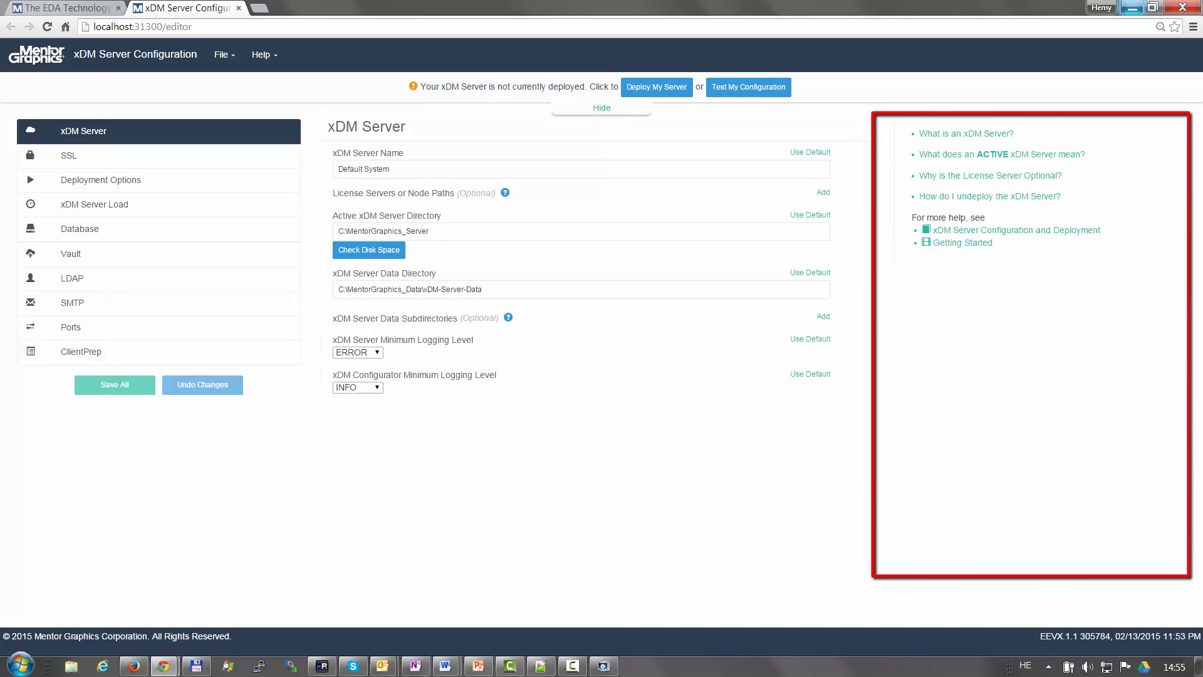
Read the help answers on what an xDM Server is and why the License Server is optional, and open the xDM Server Configuration and Deployment documentation
click(951, 138)
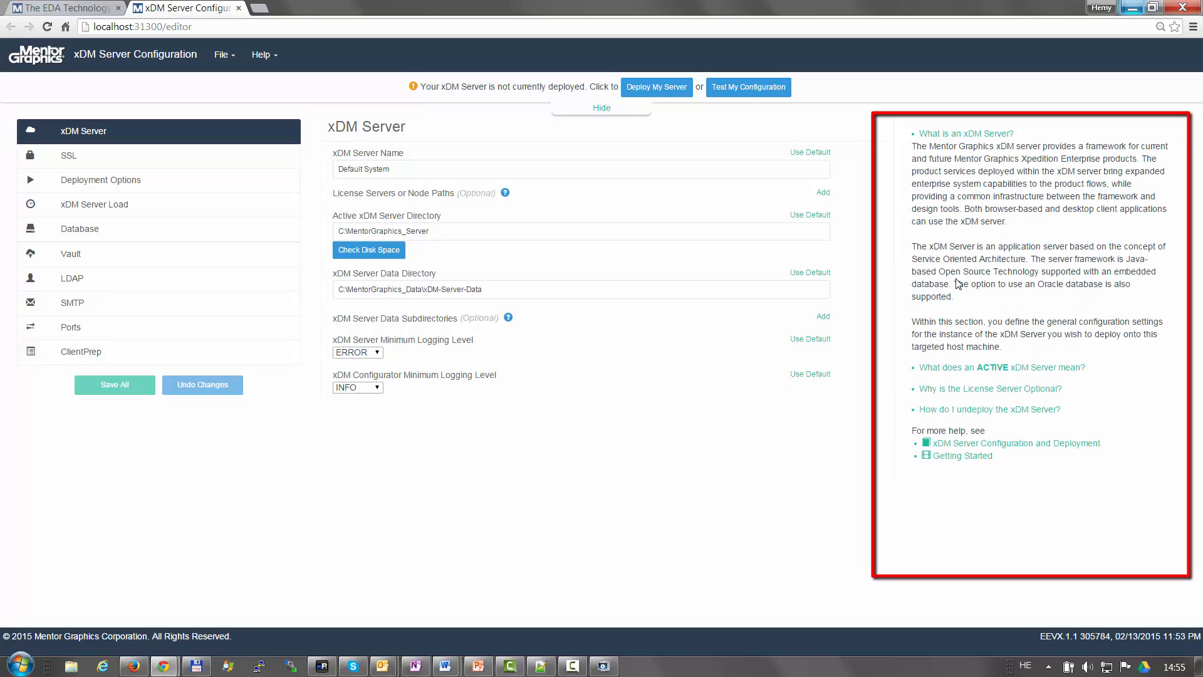
click(958, 389)
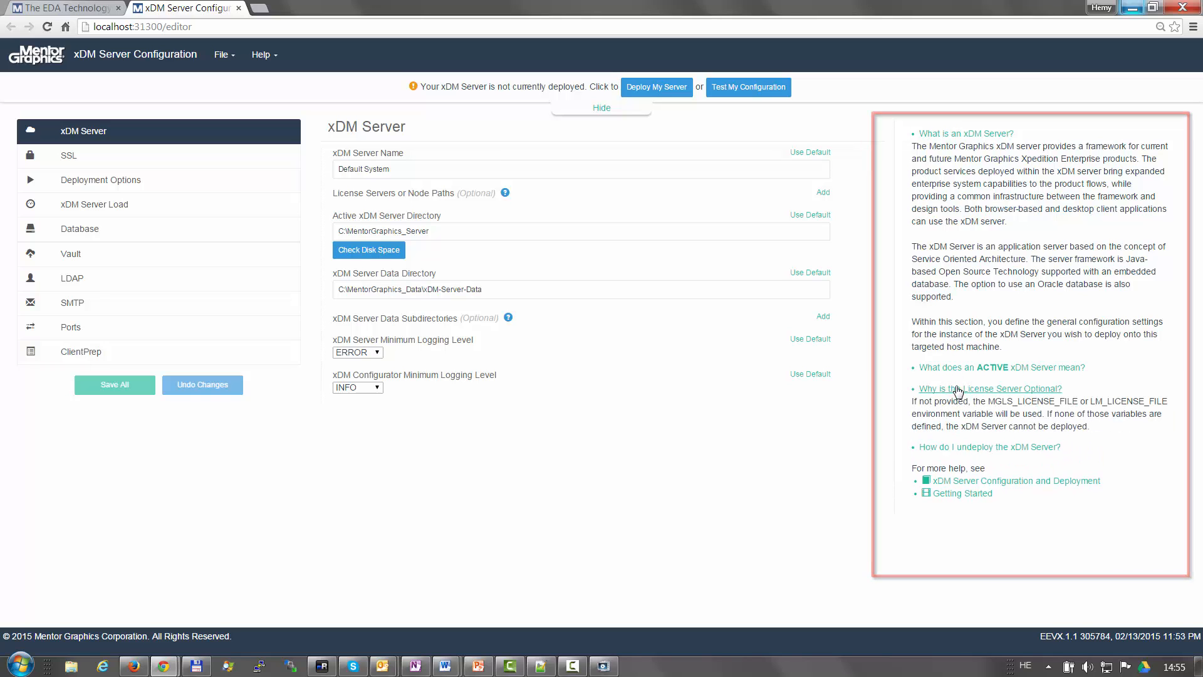
click(1031, 481)
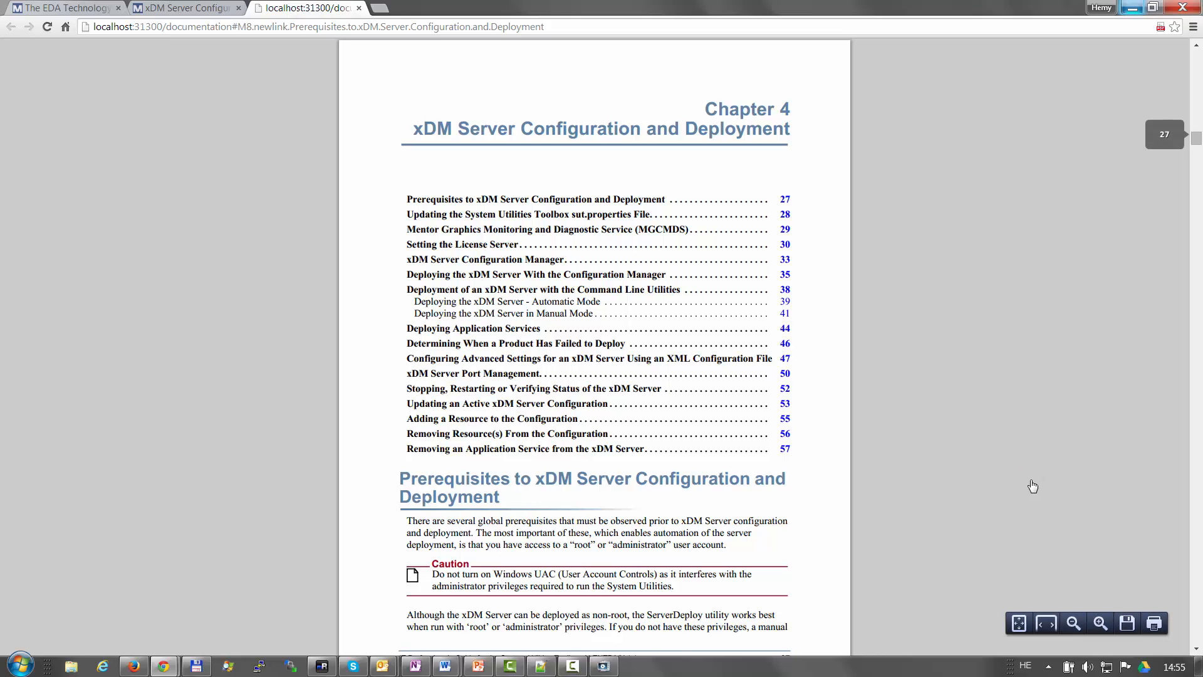
Return to the xDM Server configuration page, view the Getting Started help video and close it
click(188, 8)
click(935, 496)
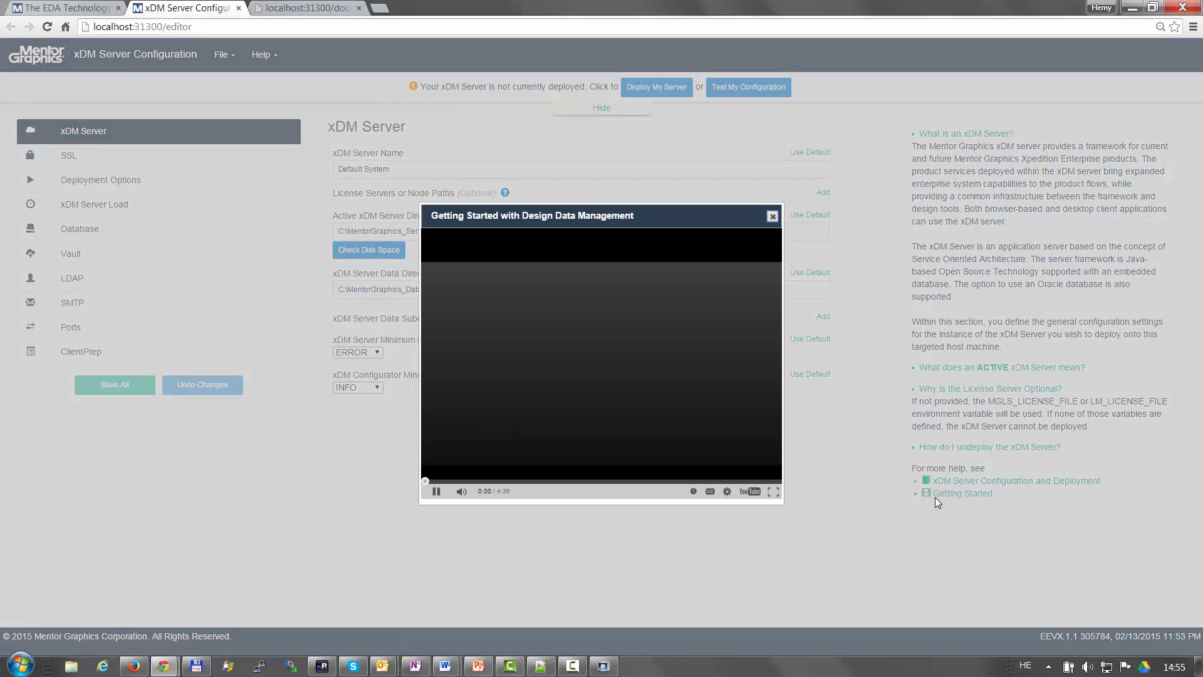
click(772, 216)
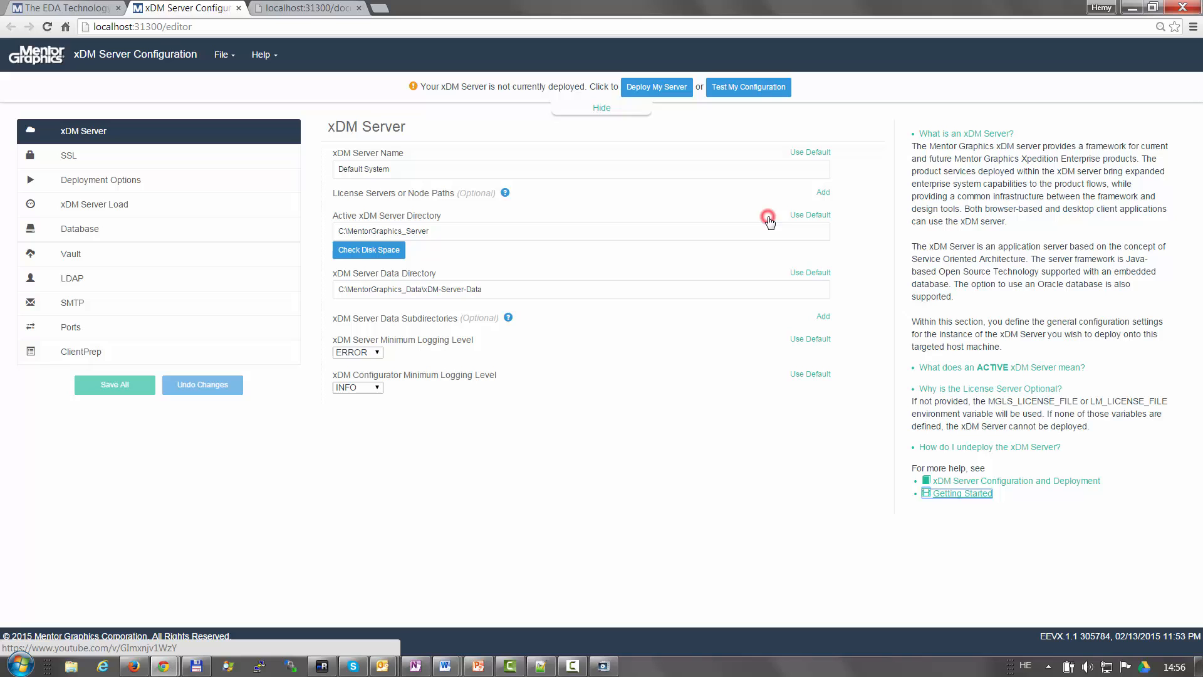
Try a Largest Design Size of -52 in the xDM Server Load settings
click(96, 210)
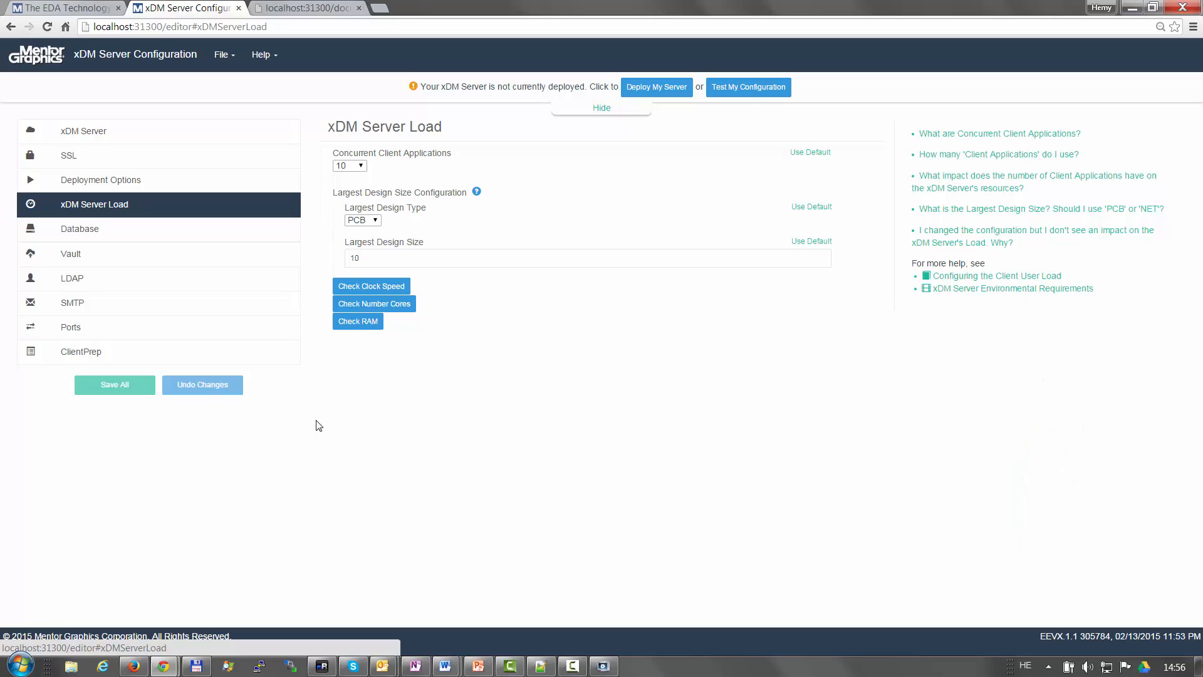
mouse_move(361, 173)
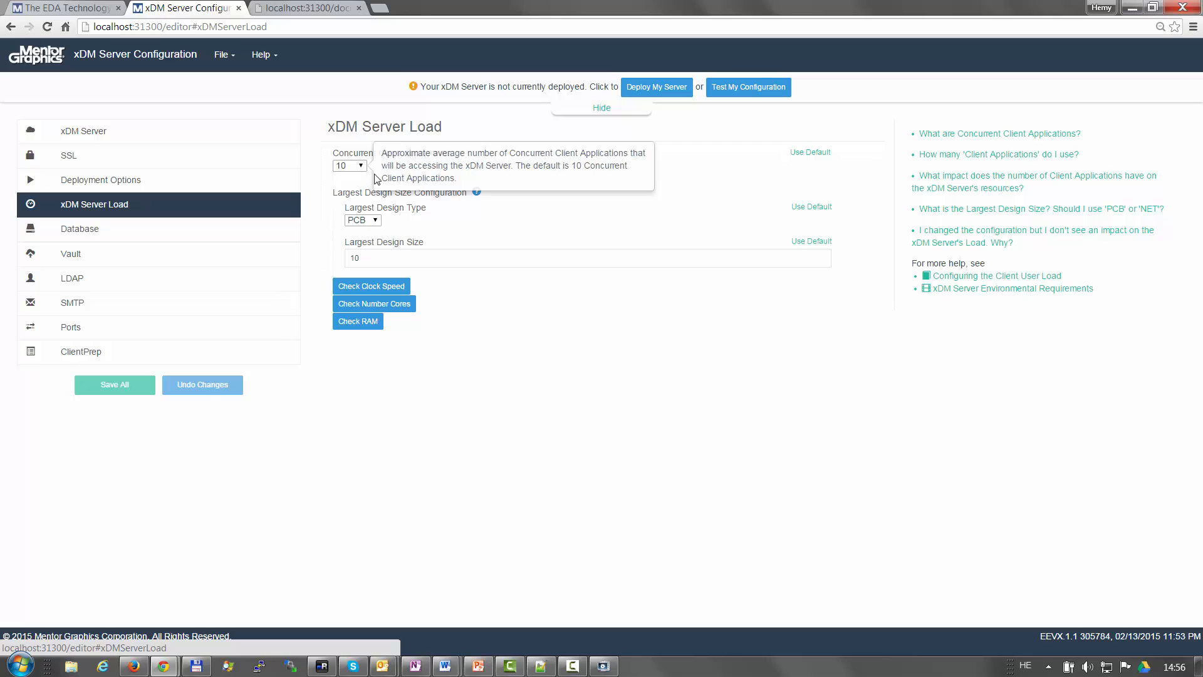
mouse_move(480, 199)
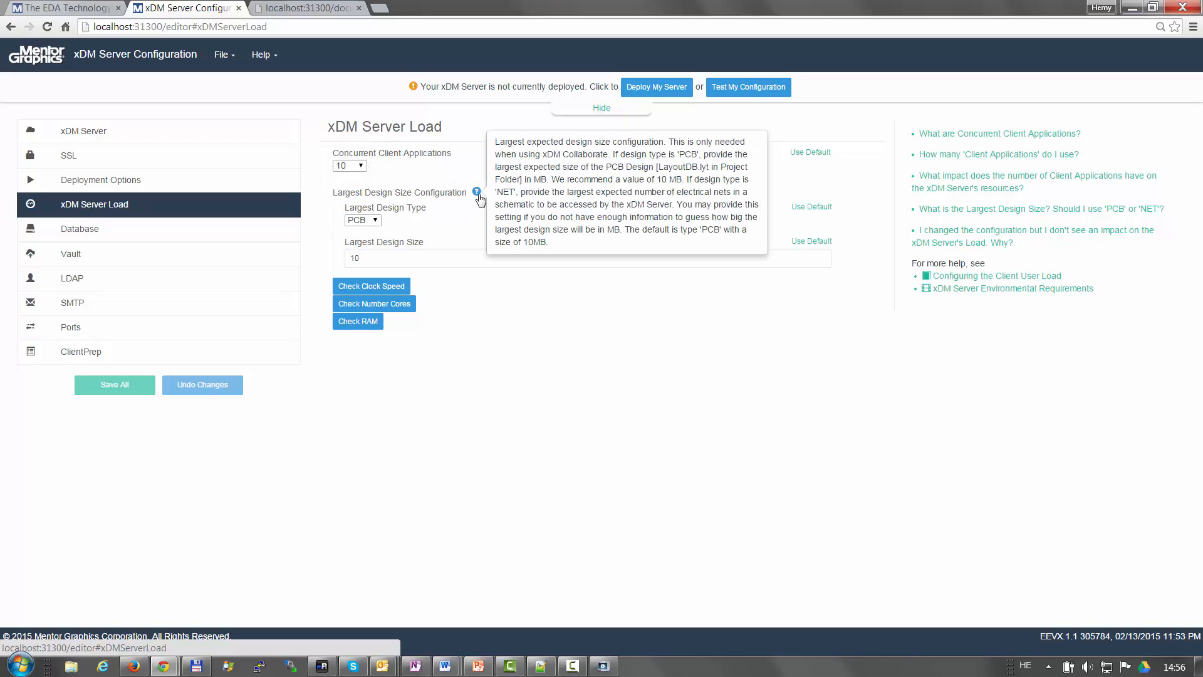
click(368, 258)
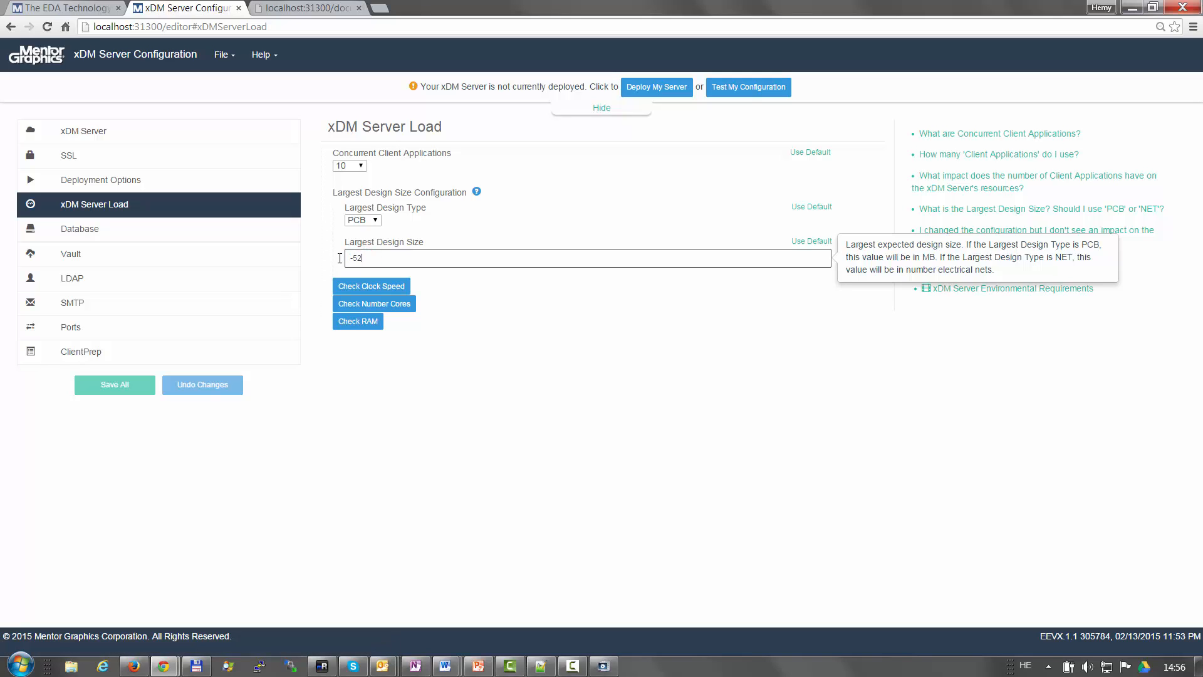
click(349, 281)
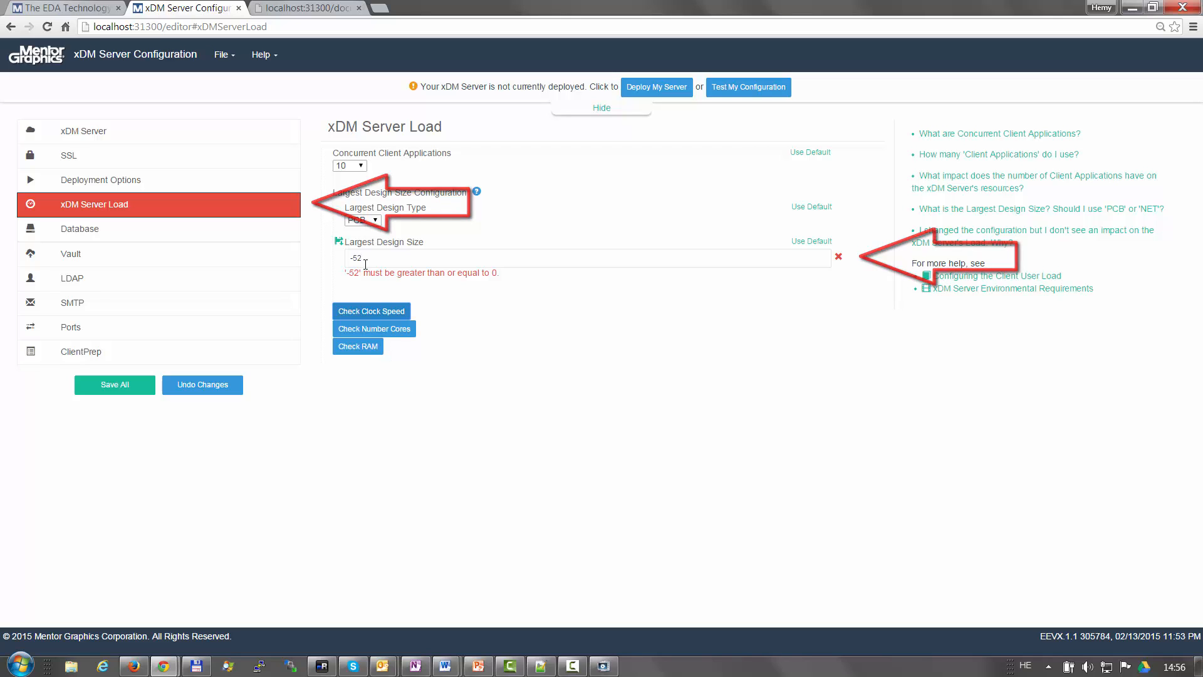
Set the Largest Design Size to 100, and restore that field to its default value
drag(365, 263, 332, 259)
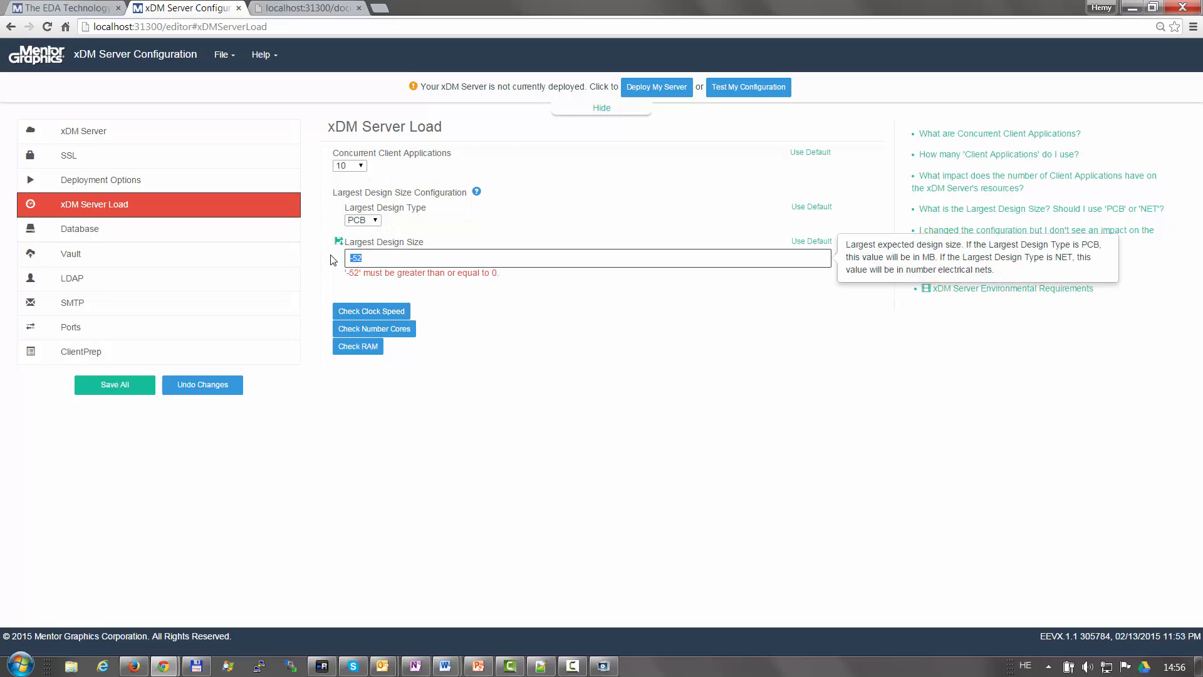
text(100)
key(Tab)
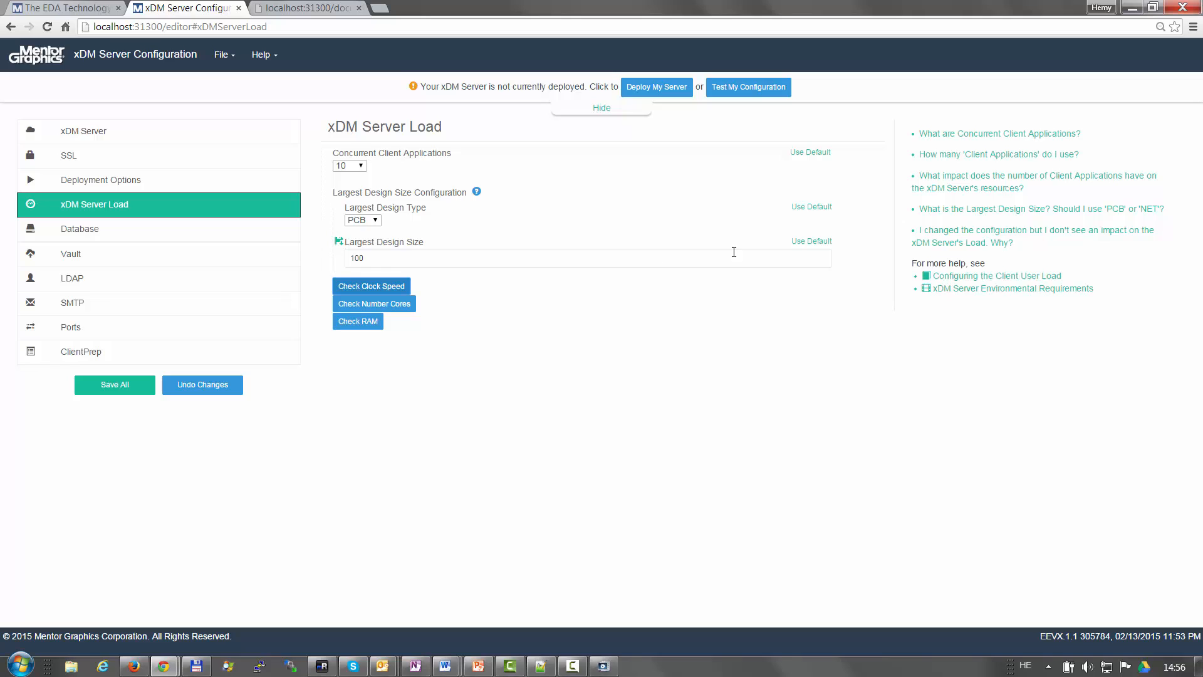
click(811, 242)
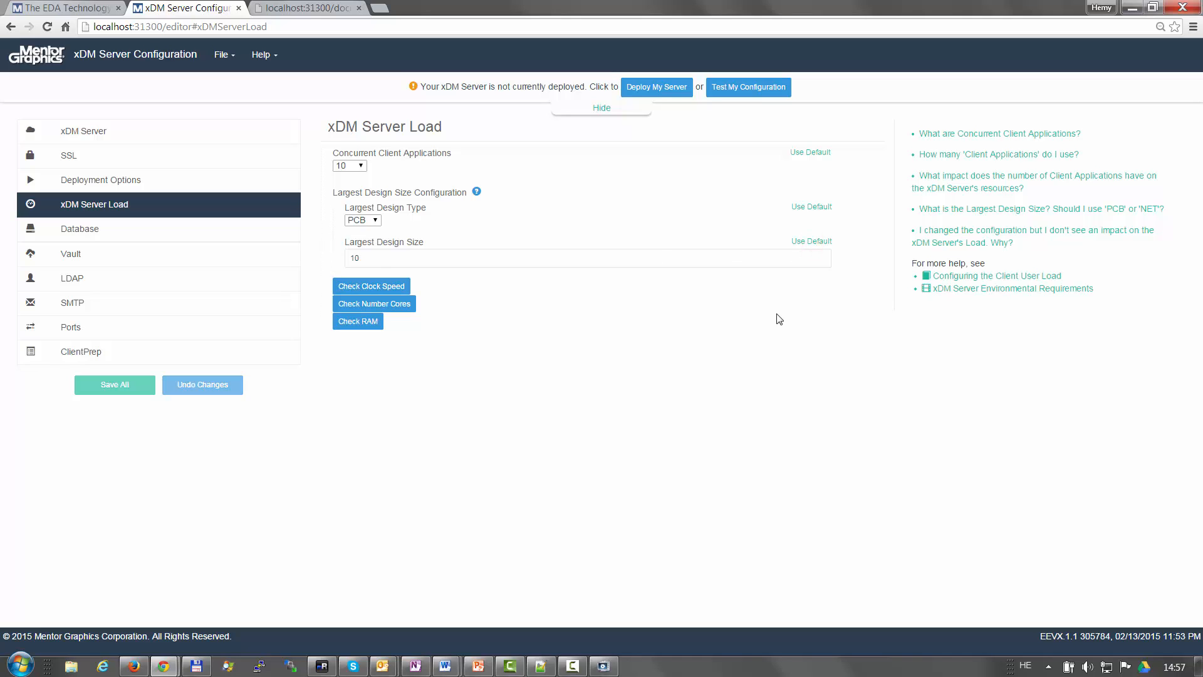
Look at the Reset to Default Settings dialog and close it without resetting the configuration
click(224, 55)
click(258, 114)
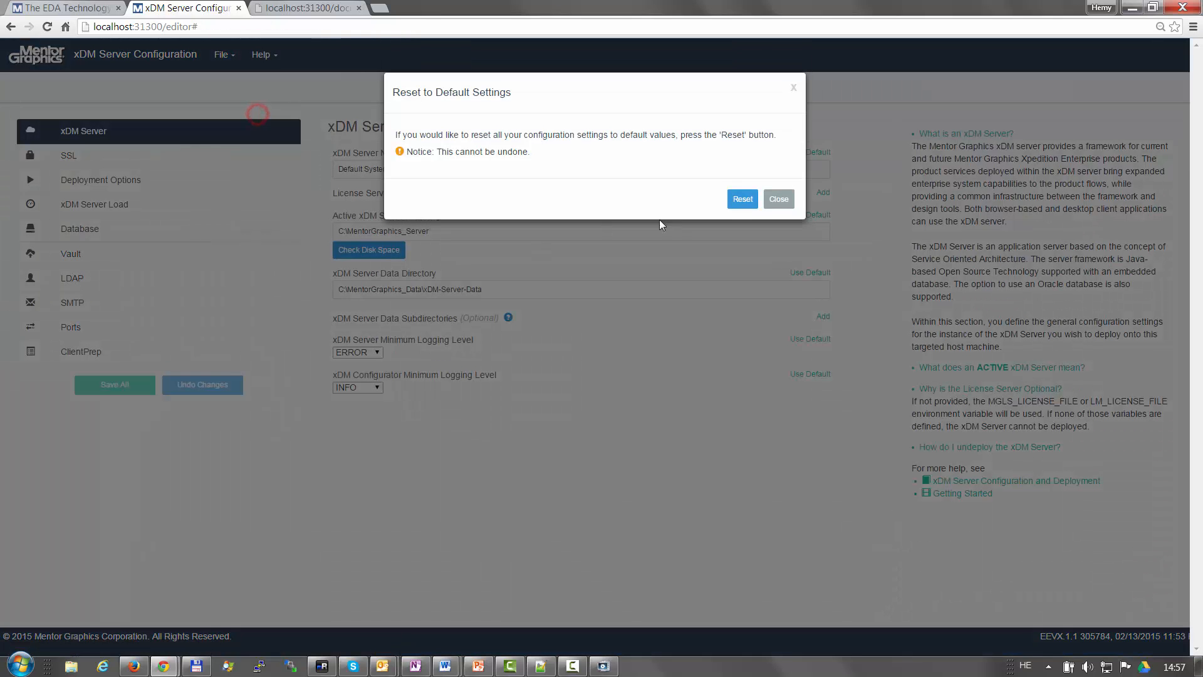
click(779, 198)
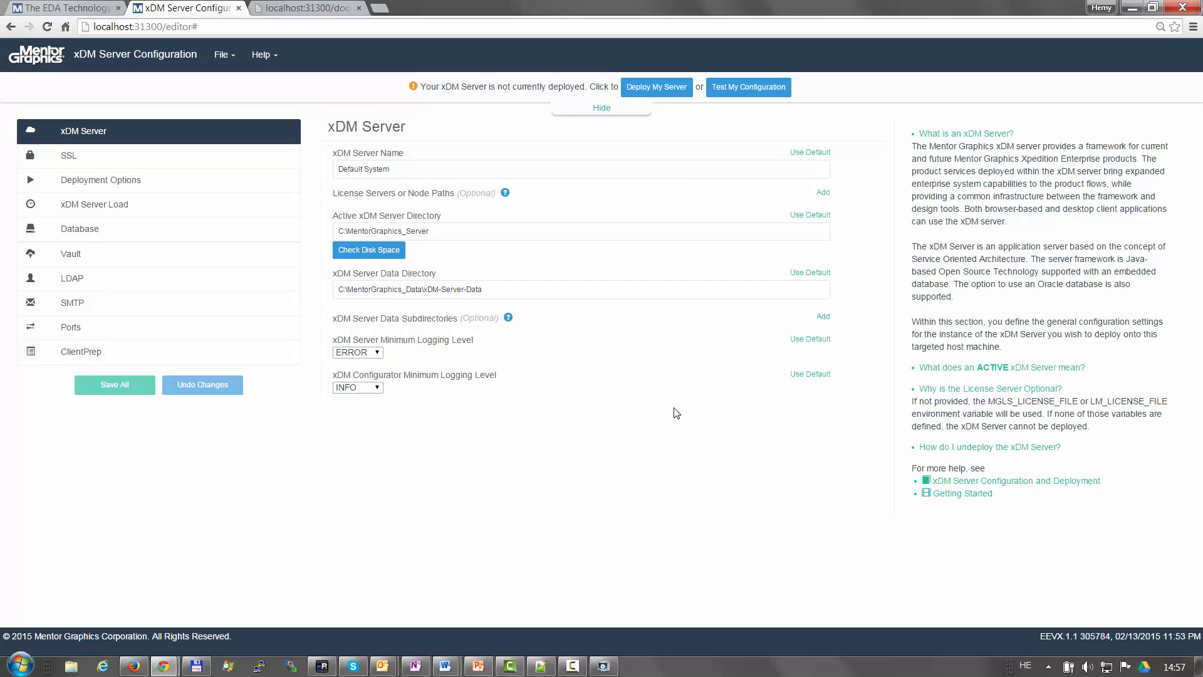
Export the Pending Configuration with the configuration file decrypted, saving it as config.xml in the SampleXML folder
click(227, 55)
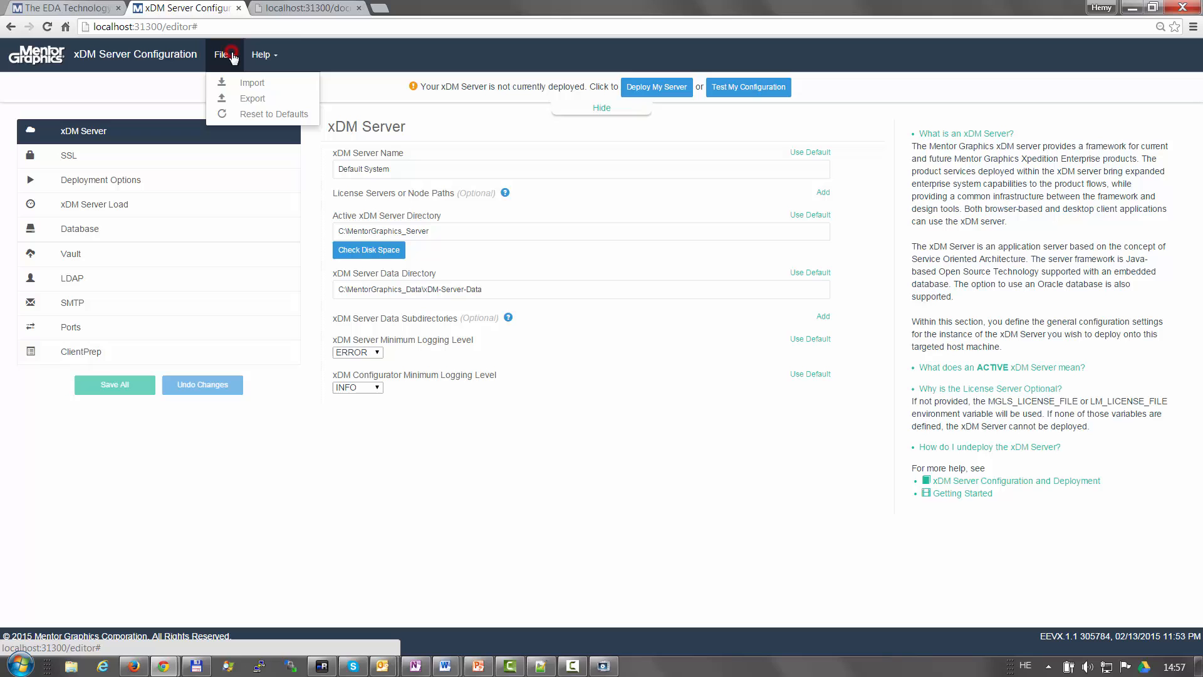
click(245, 99)
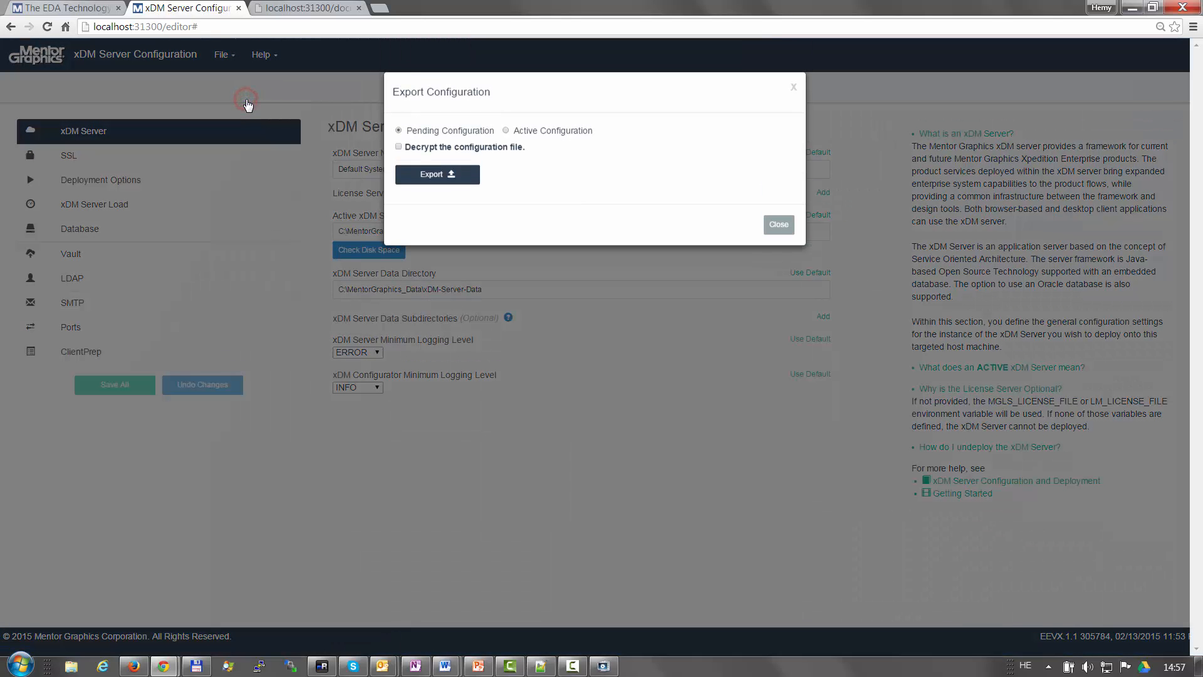
click(505, 131)
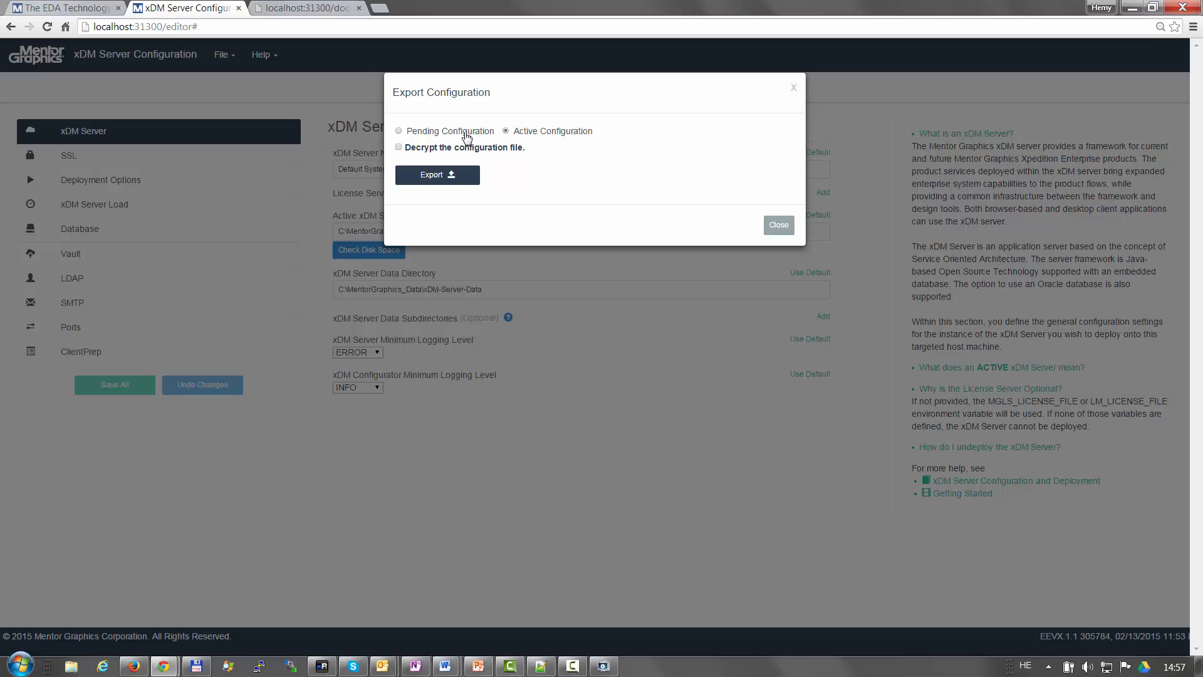
click(418, 130)
click(398, 148)
click(442, 179)
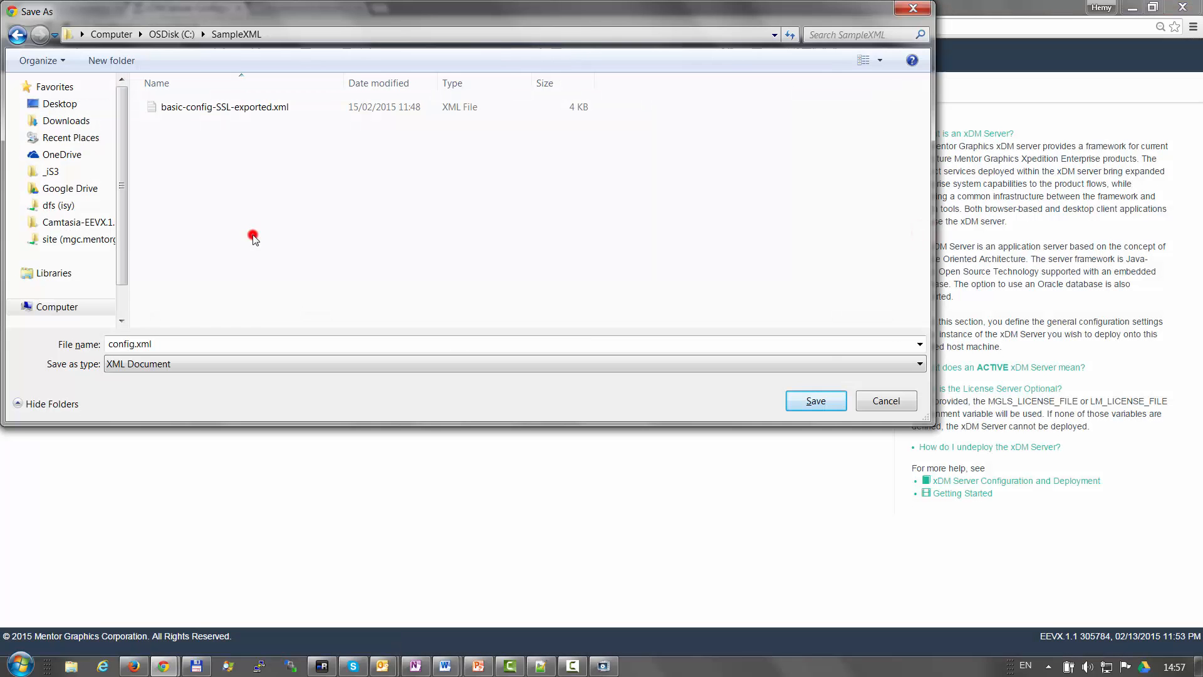
click(815, 400)
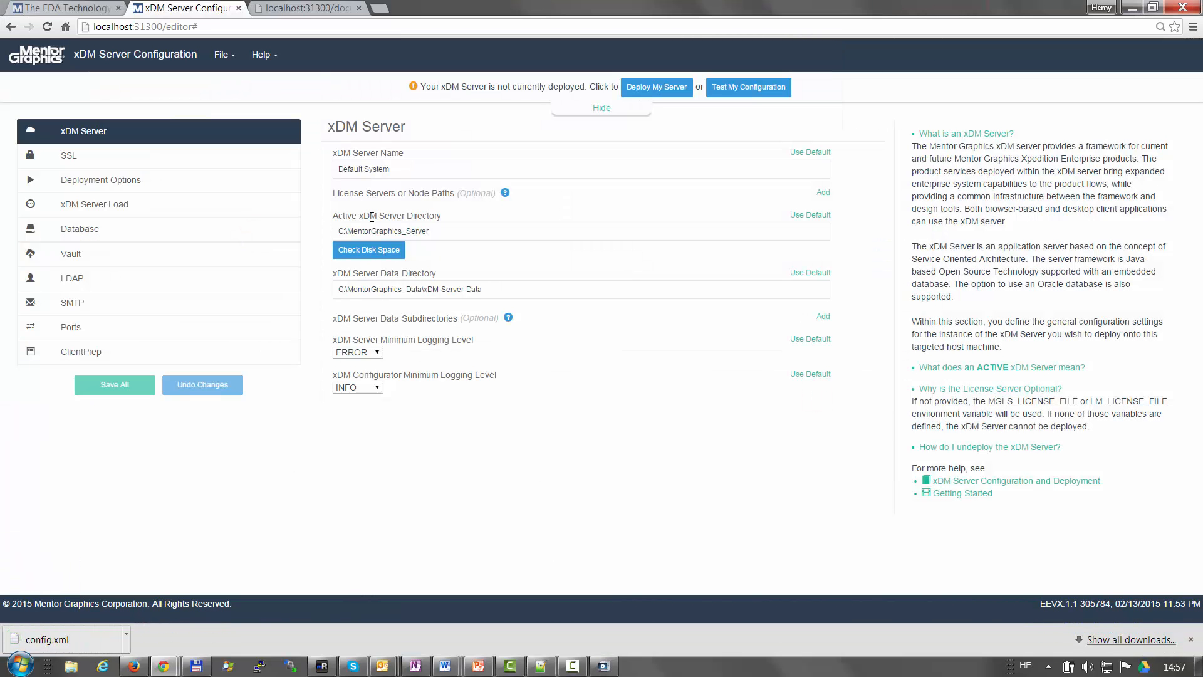
Import the server configuration from basic-config-SSL-exported.xml in the SampleXML folder
click(224, 55)
click(250, 84)
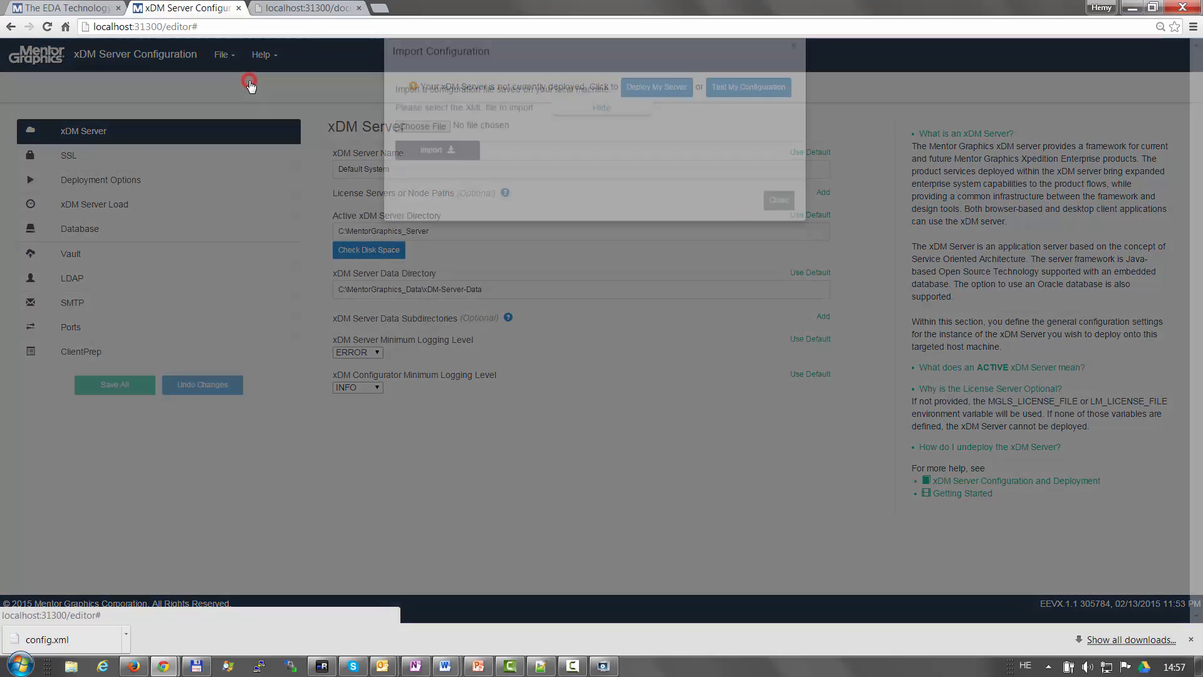
click(422, 169)
click(267, 108)
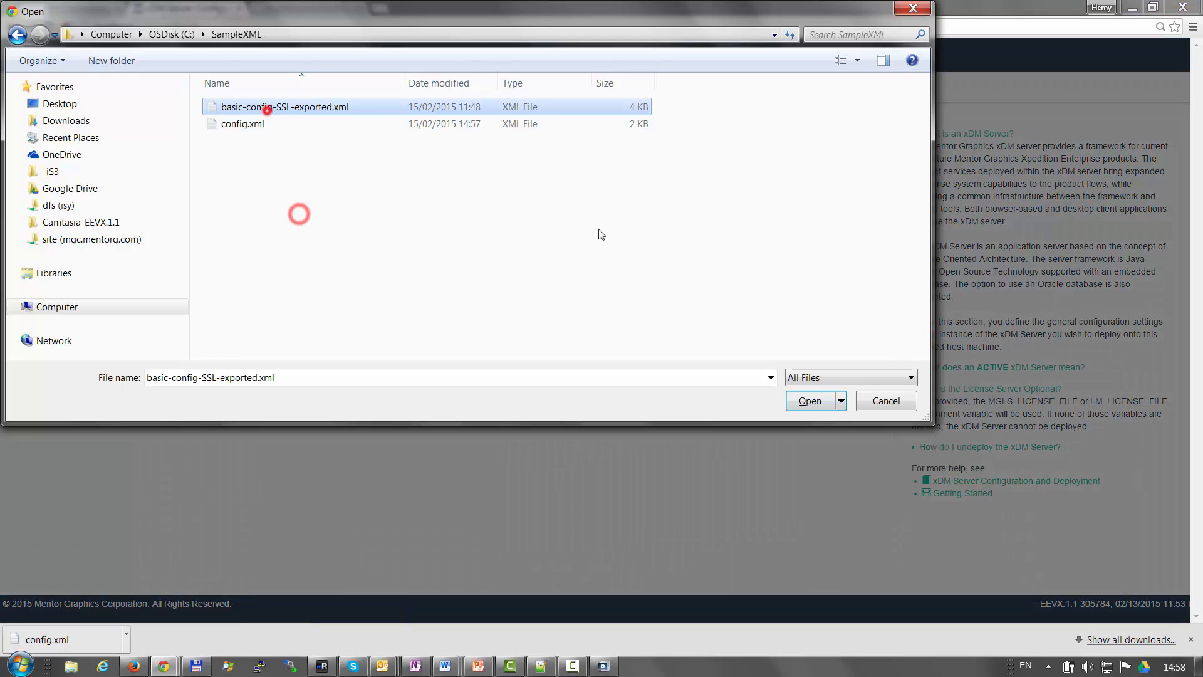
click(809, 400)
click(433, 194)
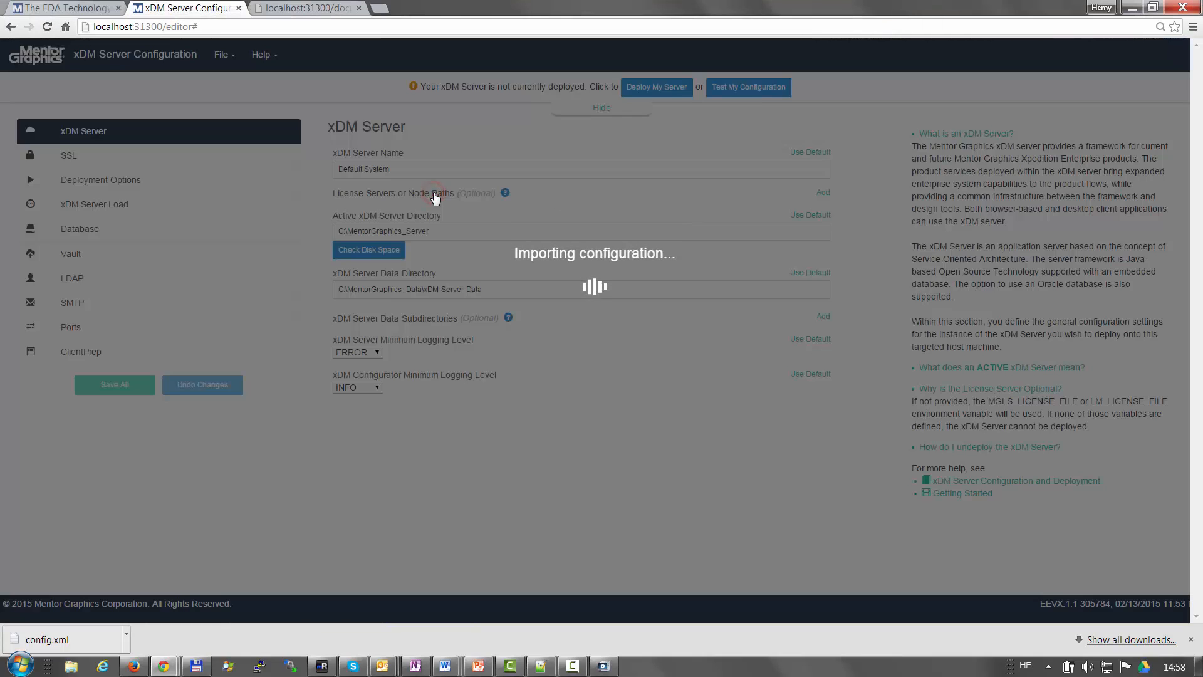
click(781, 192)
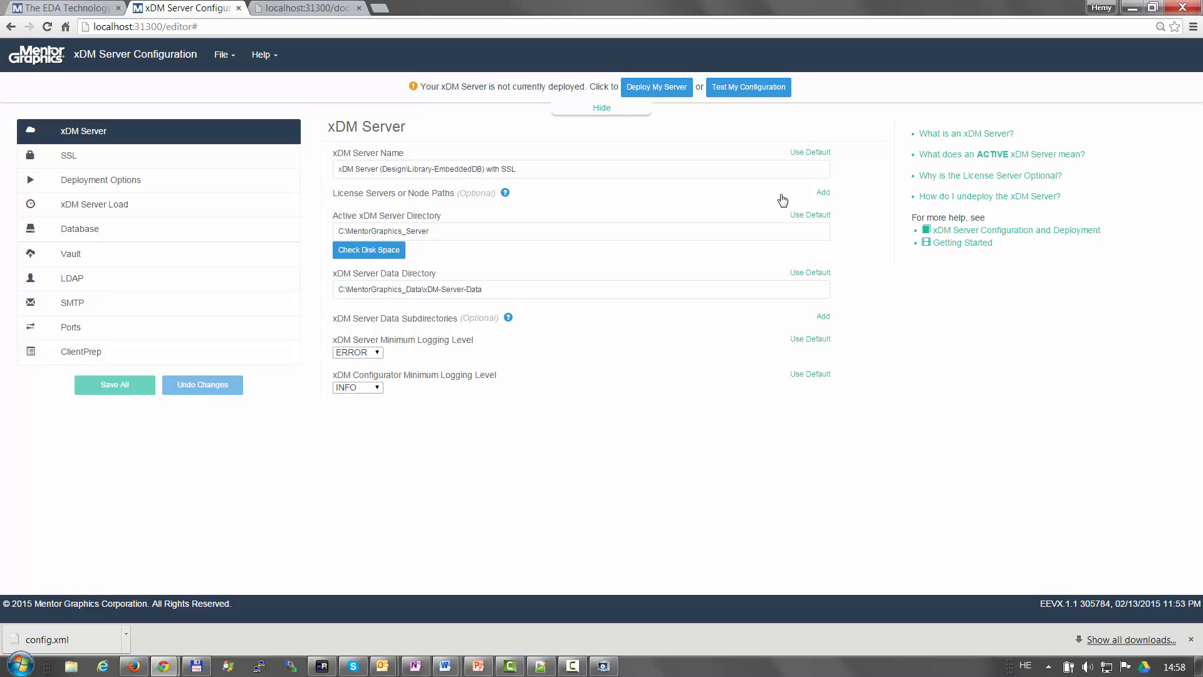
Test the imported configuration, review the xDM Server Pre-Checks results and close them
click(737, 89)
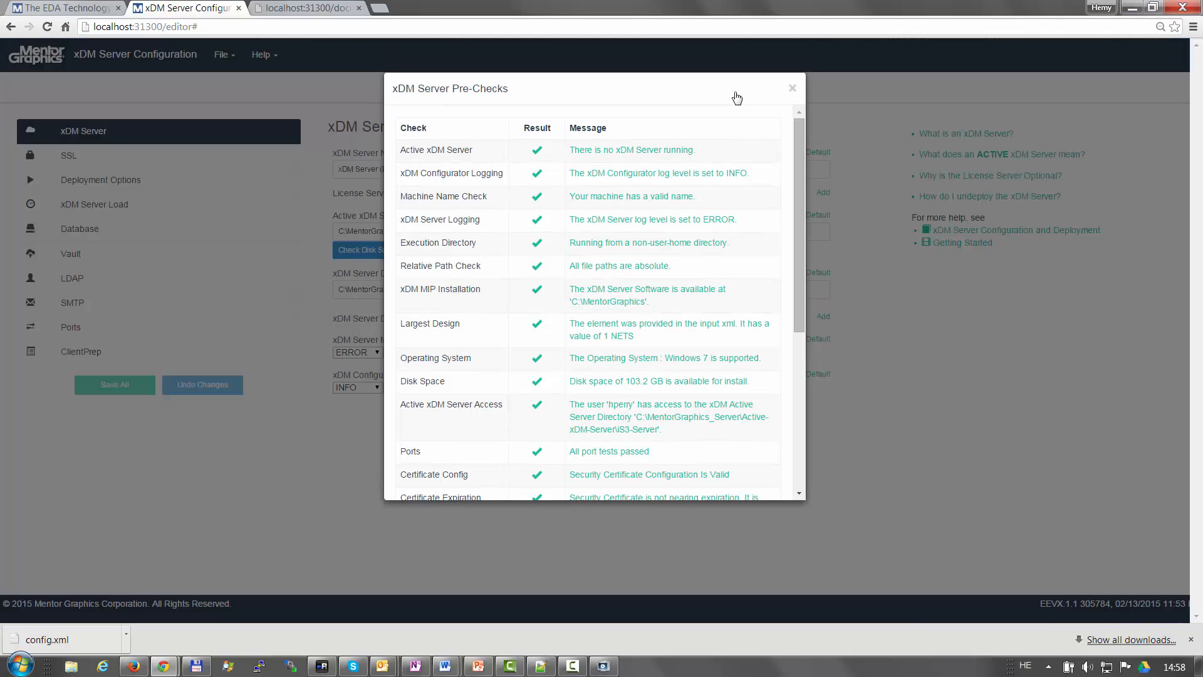
drag(798, 164, 813, 109)
click(794, 89)
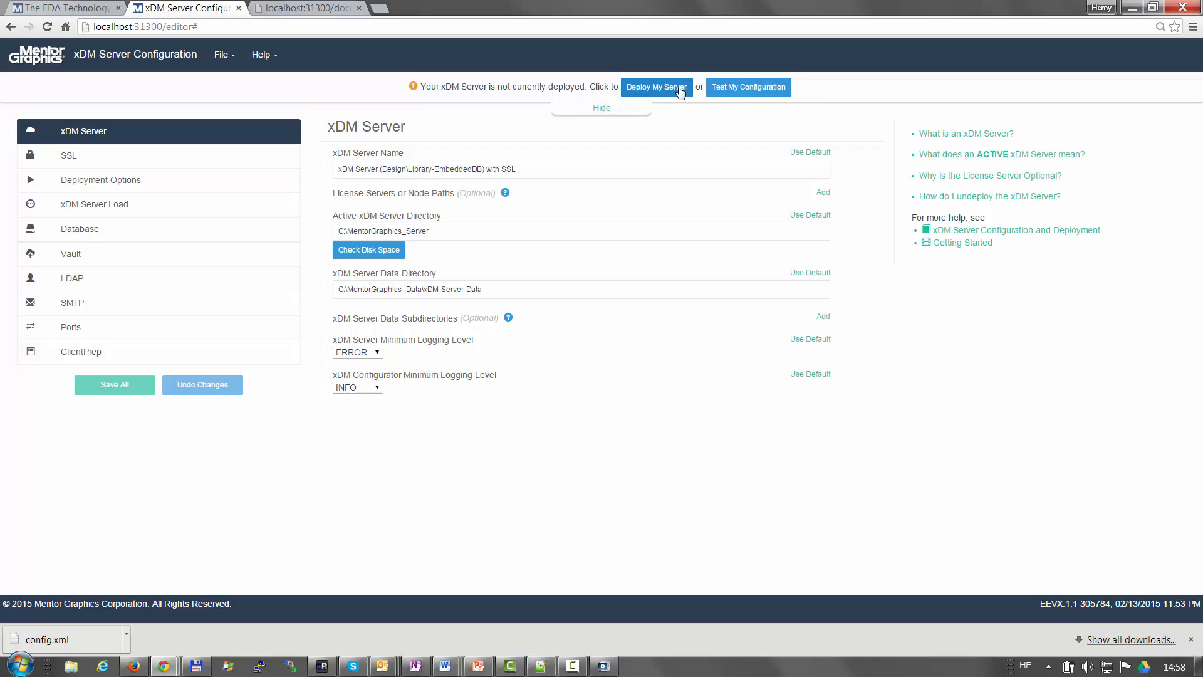
Deploy the xDM Server with the imported configuration and review the detailed ServerDeploy output
click(672, 91)
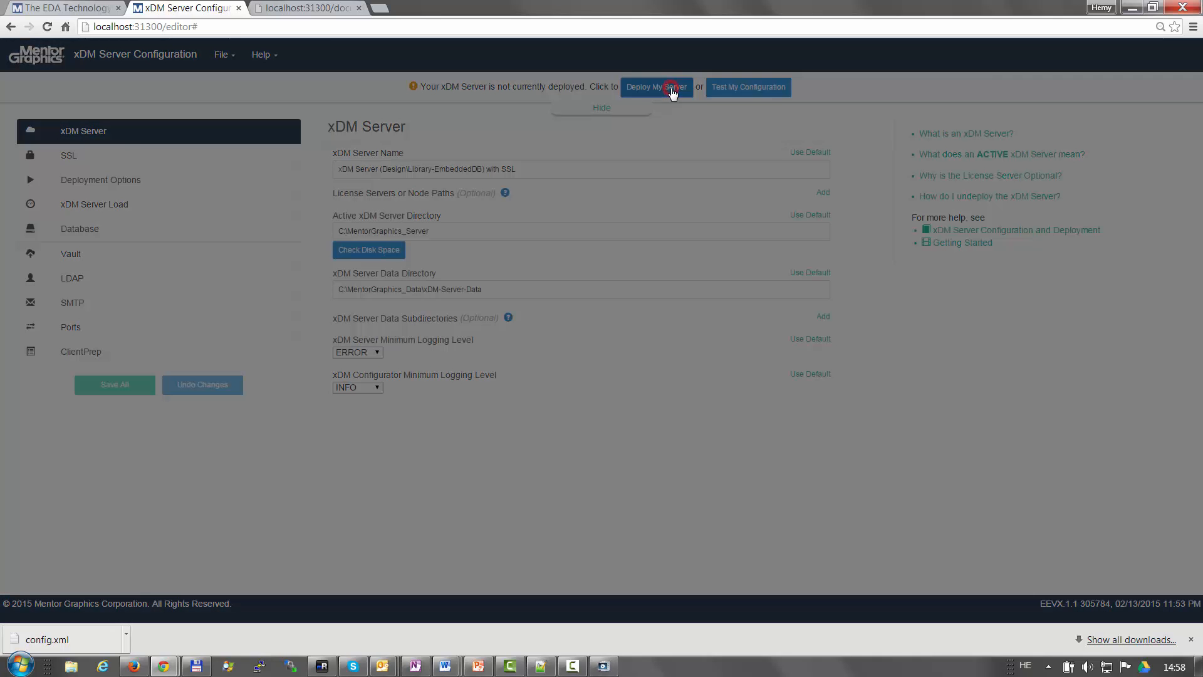
click(622, 347)
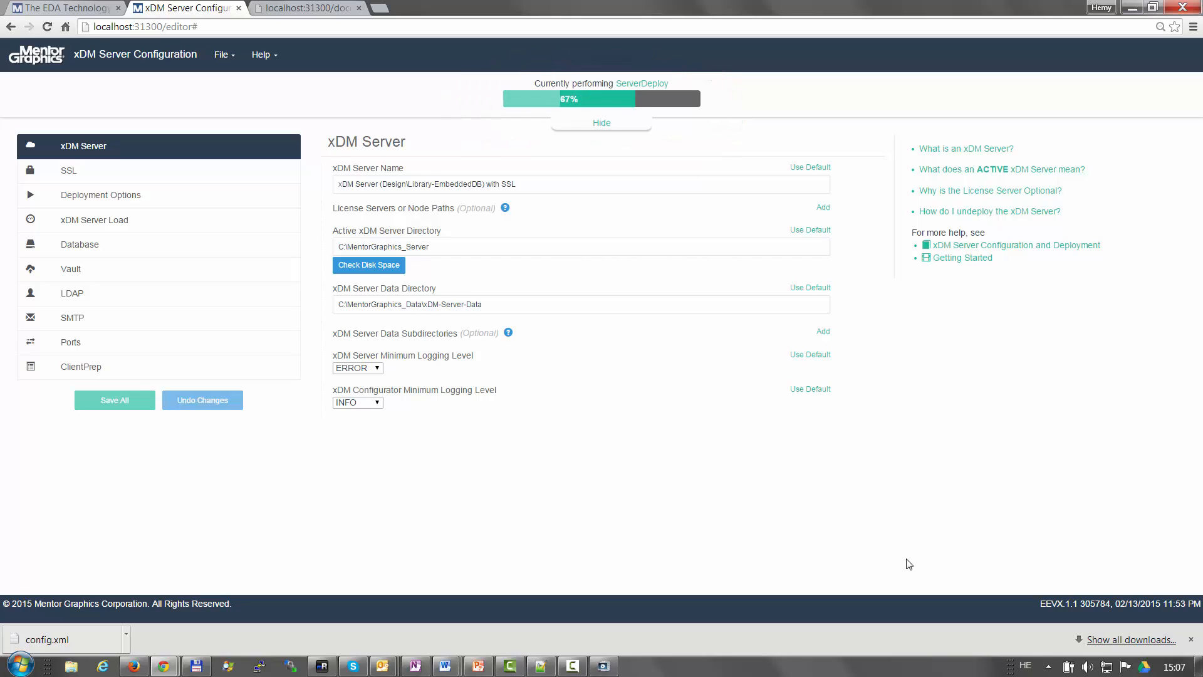
click(643, 86)
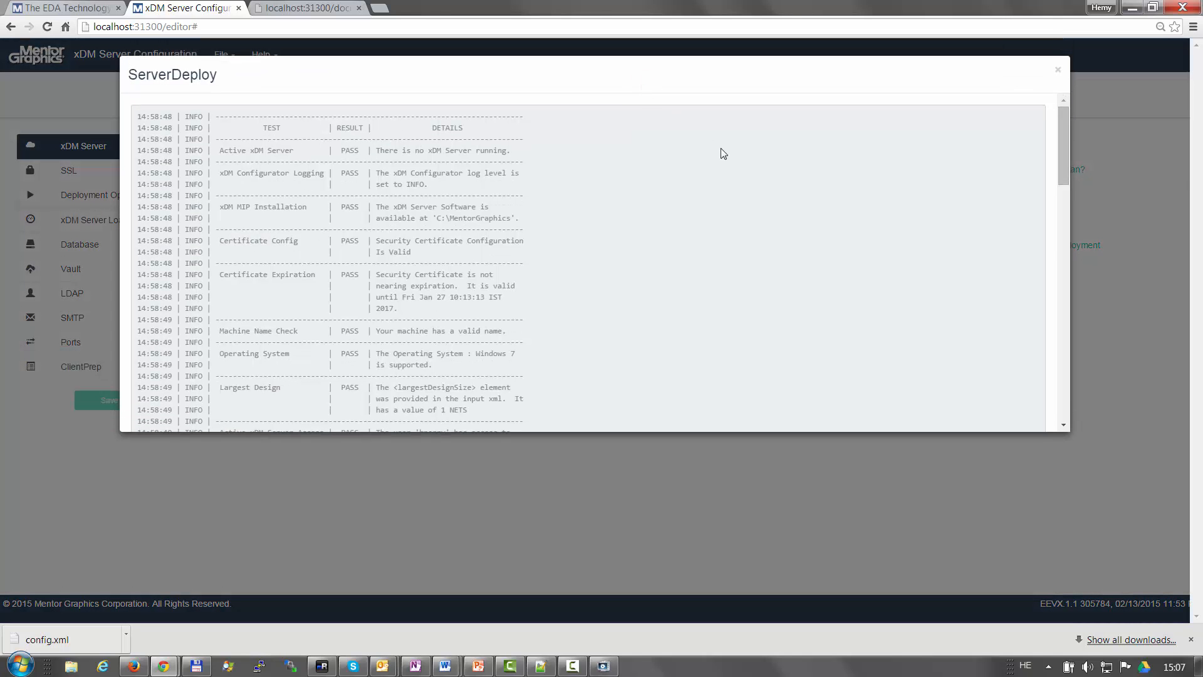
drag(1063, 151, 1058, 400)
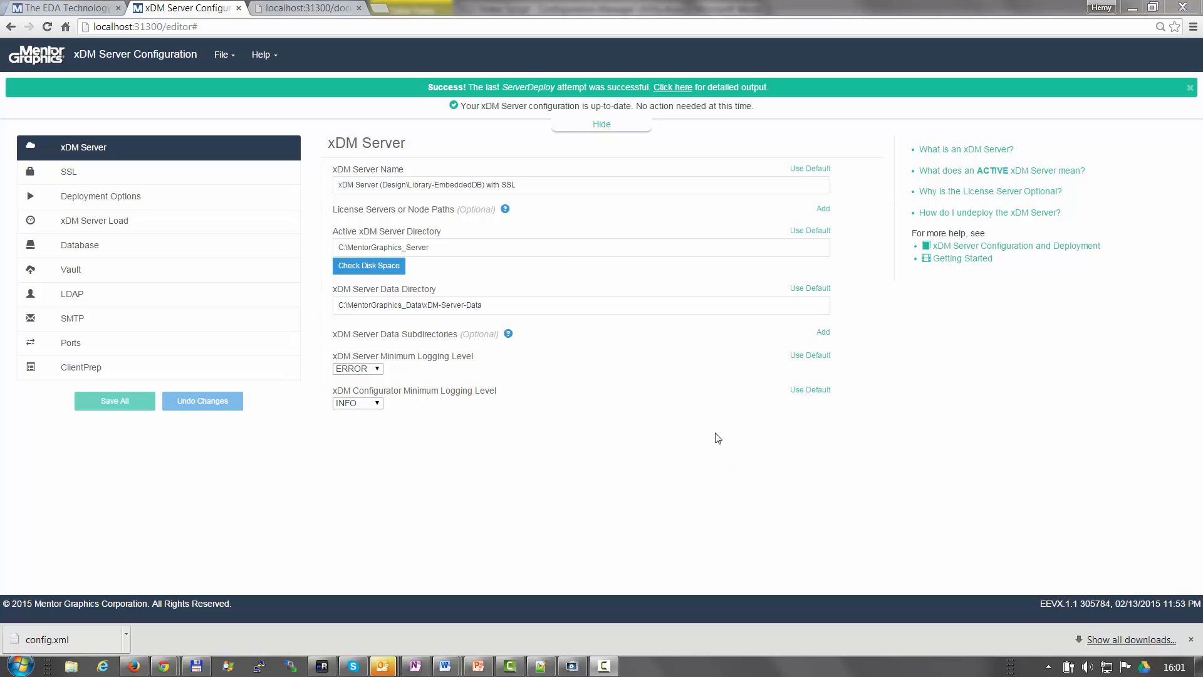
click(676, 89)
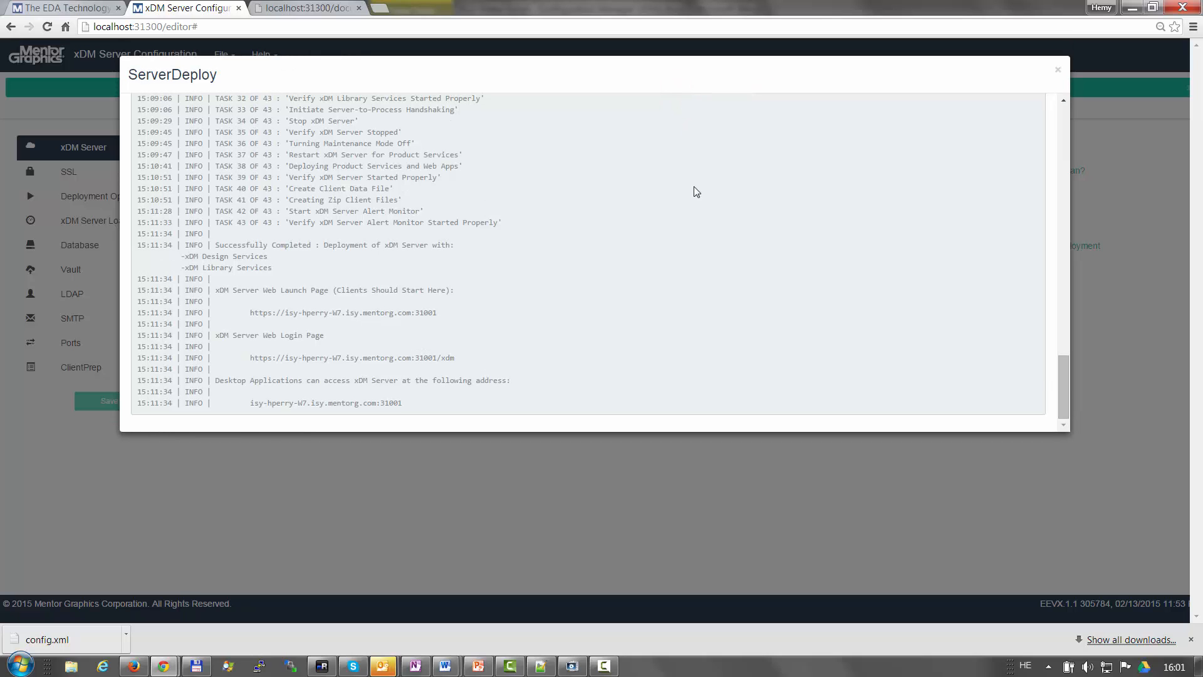
click(1058, 70)
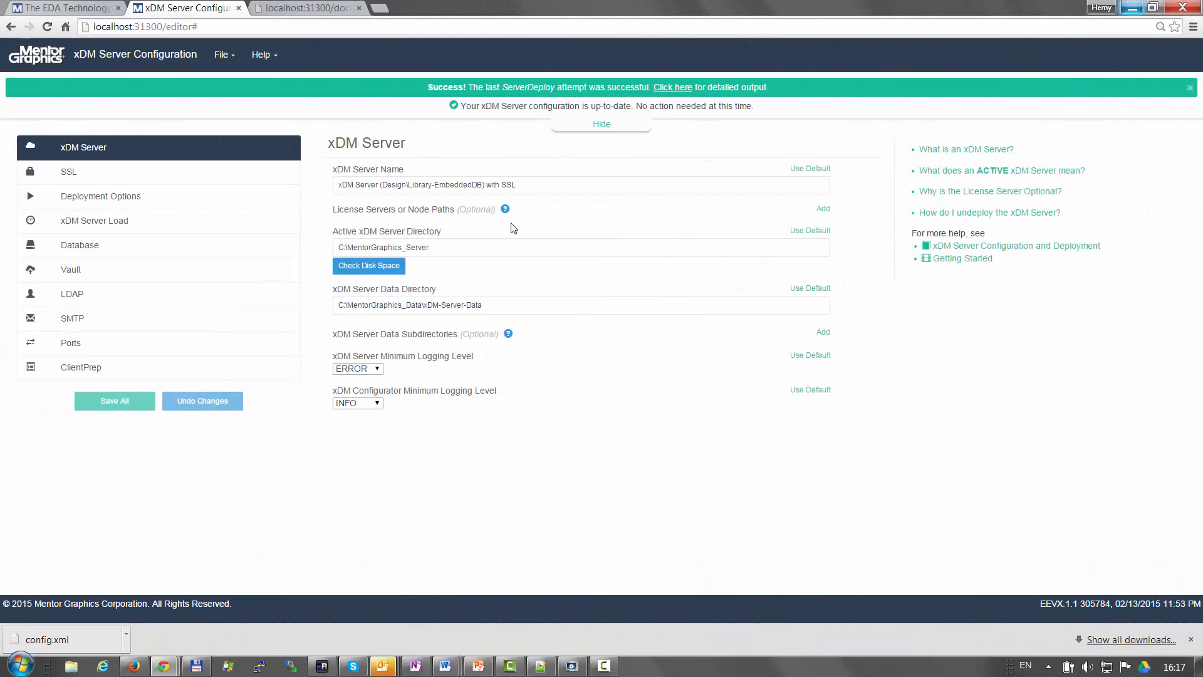
Append "-UPDATED" to the xDM Server Name and set the xDM Server Minimum Logging Level to WARN
click(523, 186)
text(-)
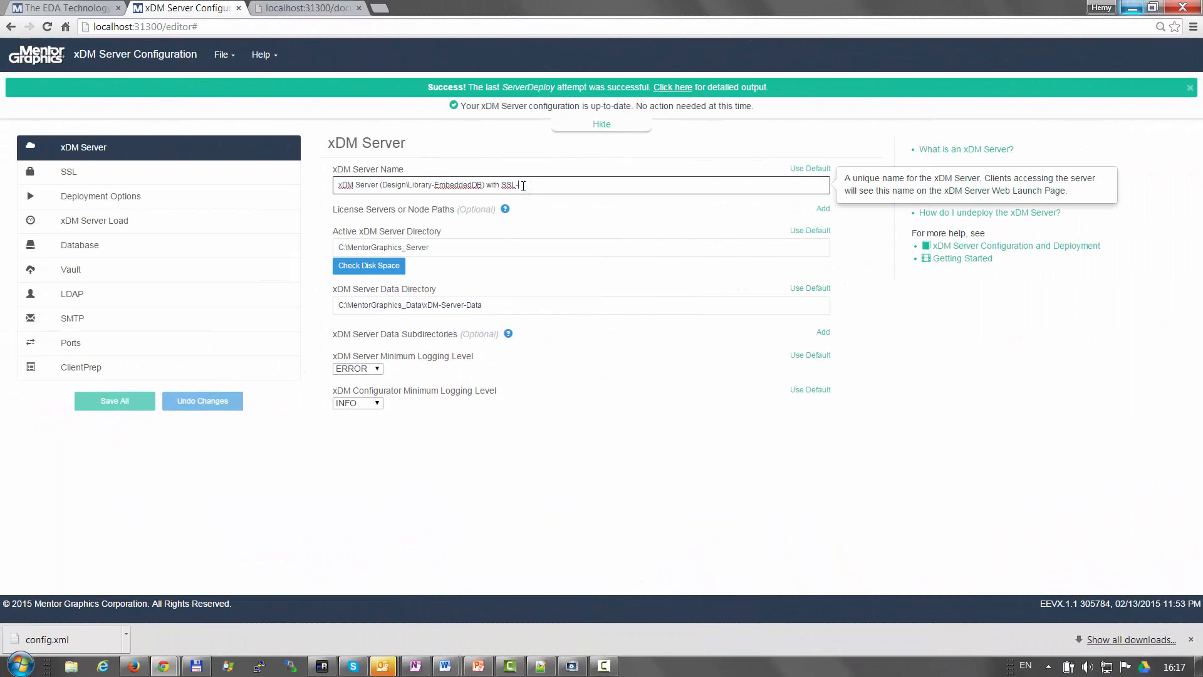
text(UPDATED)
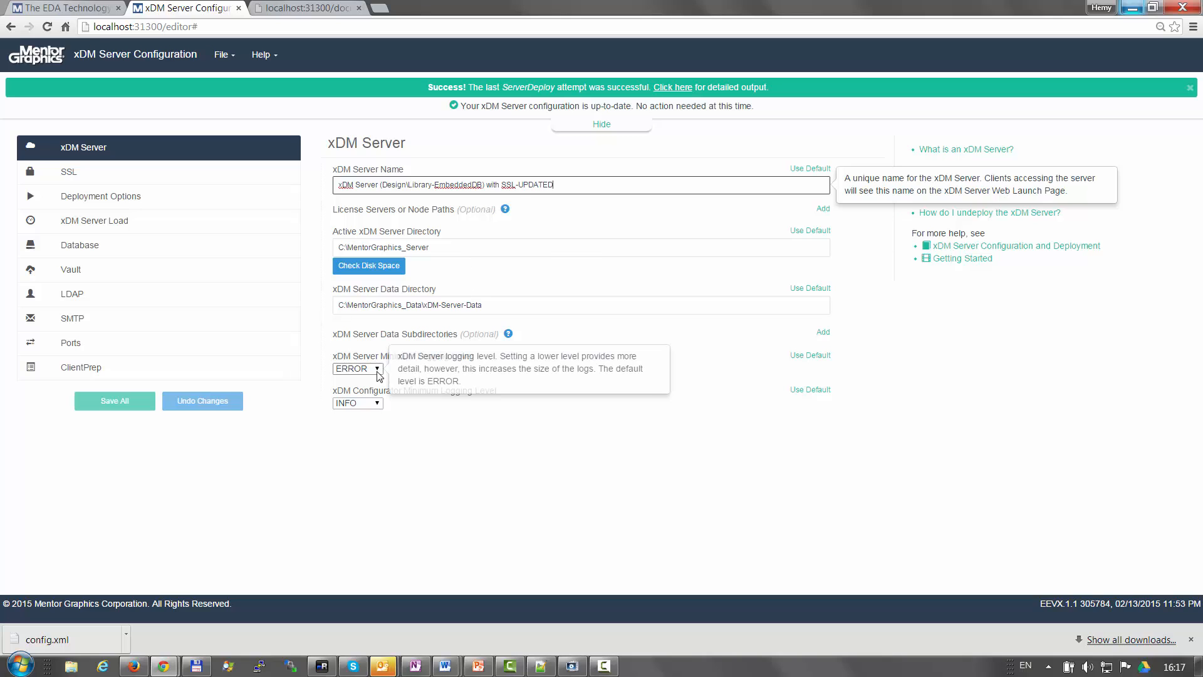
click(364, 369)
click(372, 399)
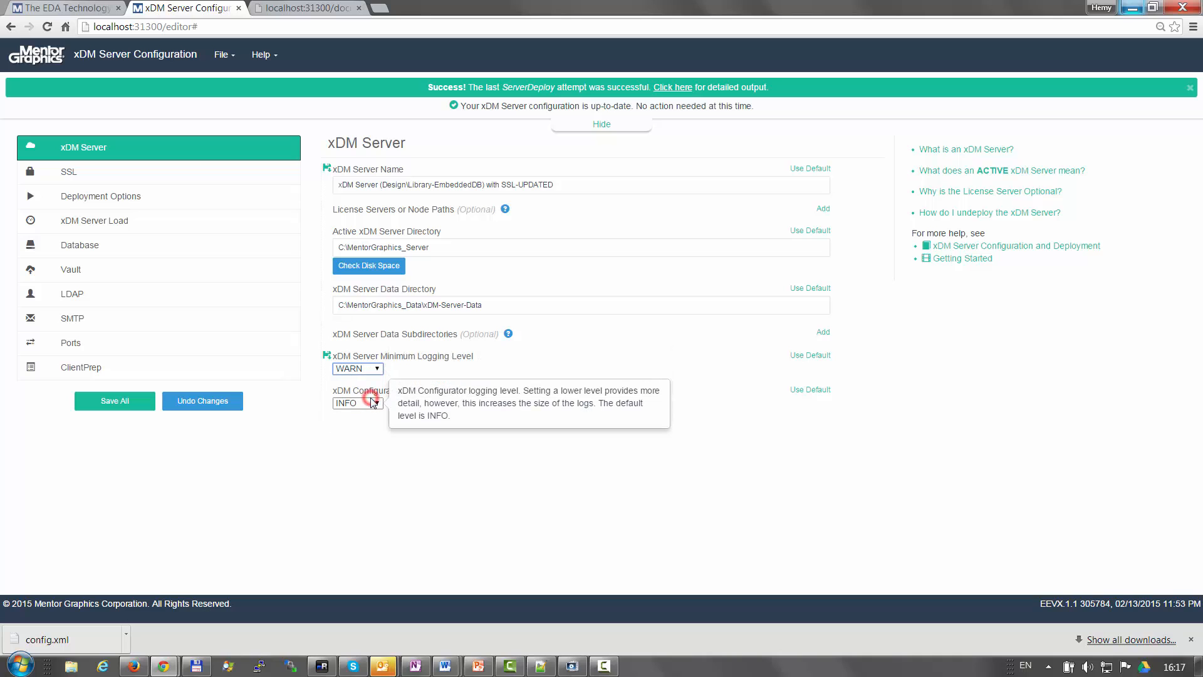
Save all configuration changes and start the xDM Server update, advancing past the data backup warning
click(125, 401)
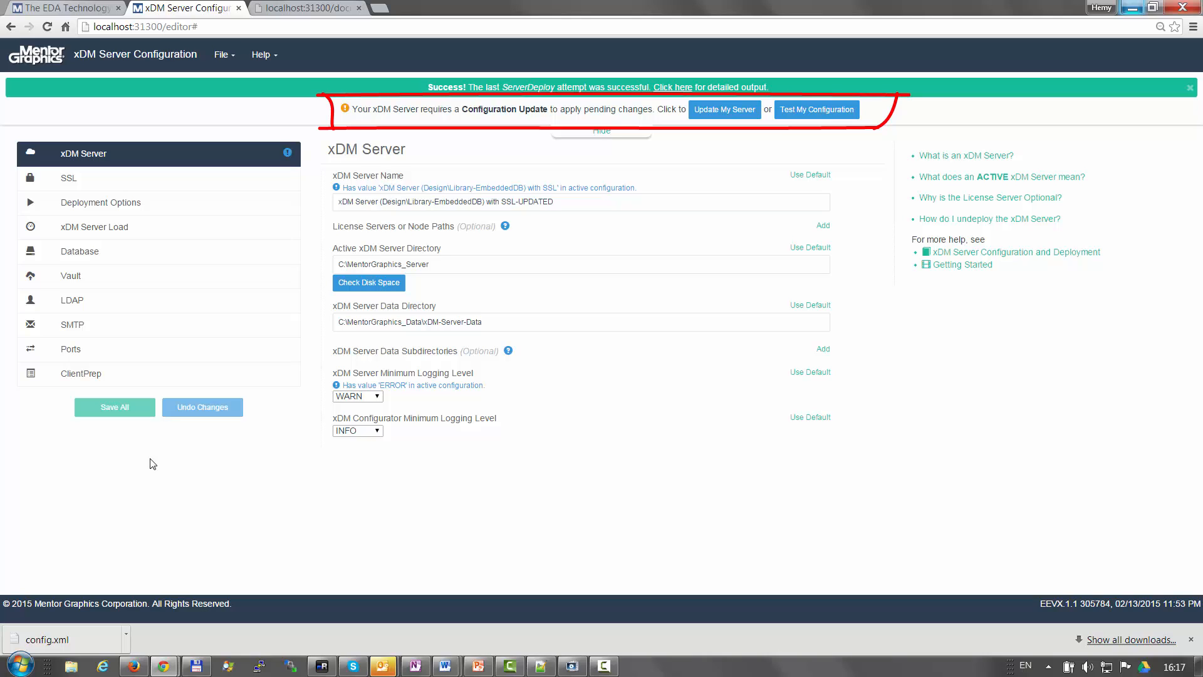
click(722, 117)
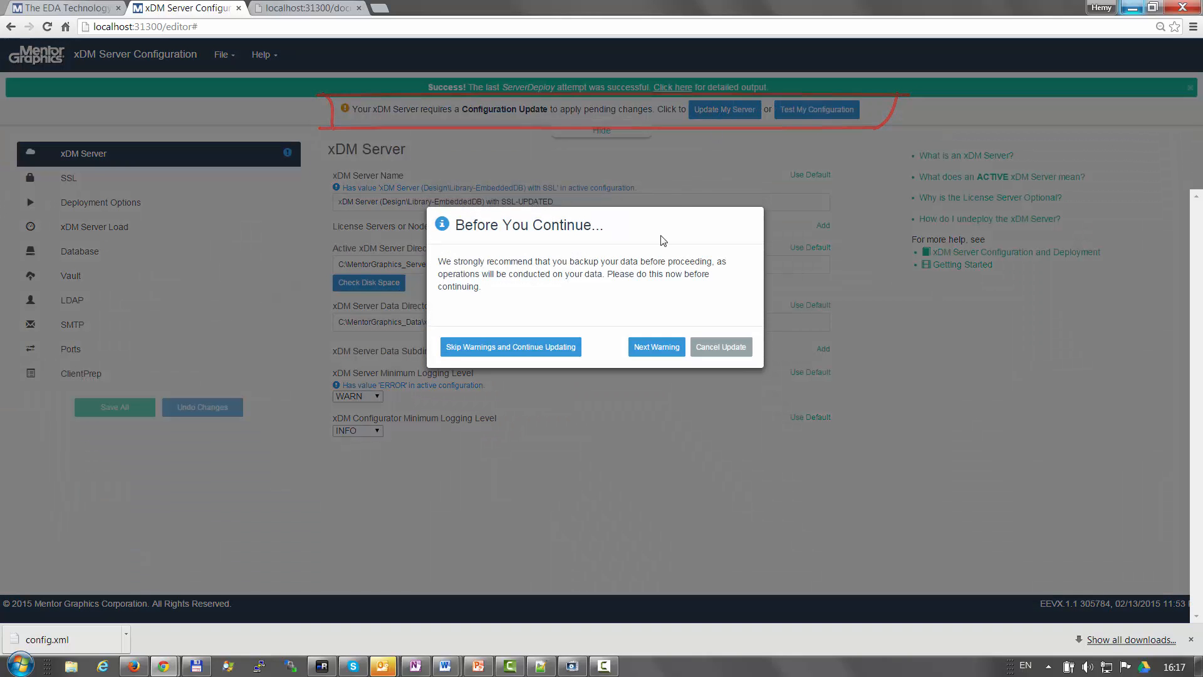
click(652, 348)
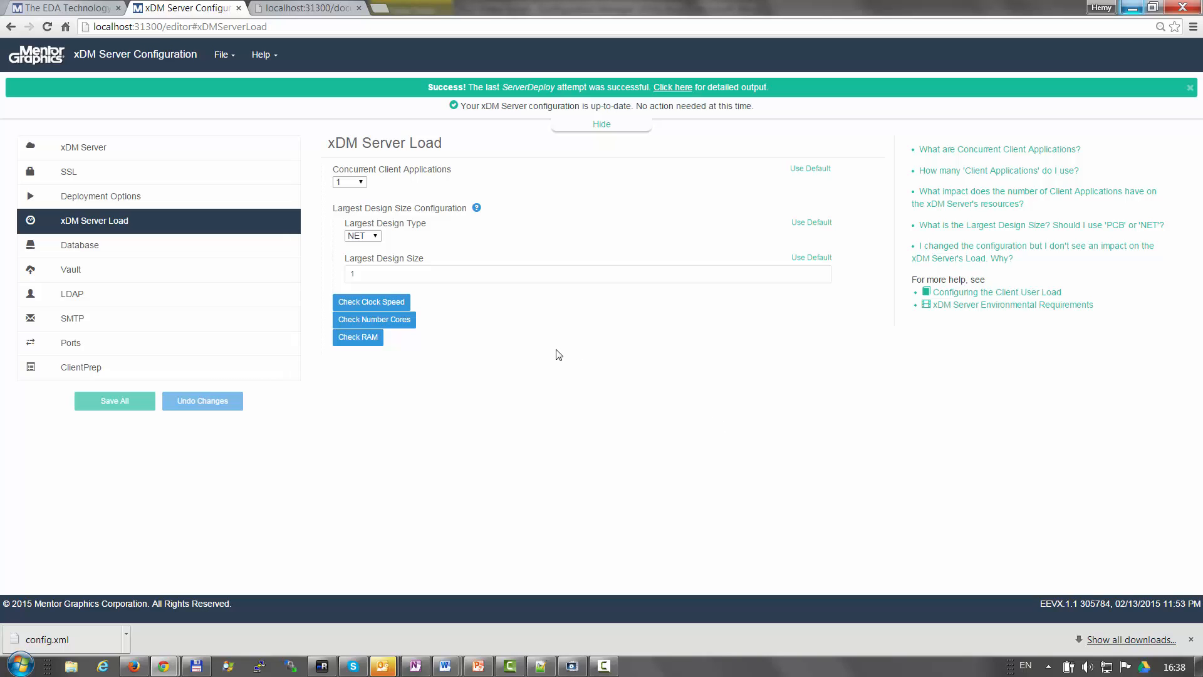
In the xDM Server Load settings, set the Largest Design Type to PCB and the Largest Design Size to 1000
click(375, 238)
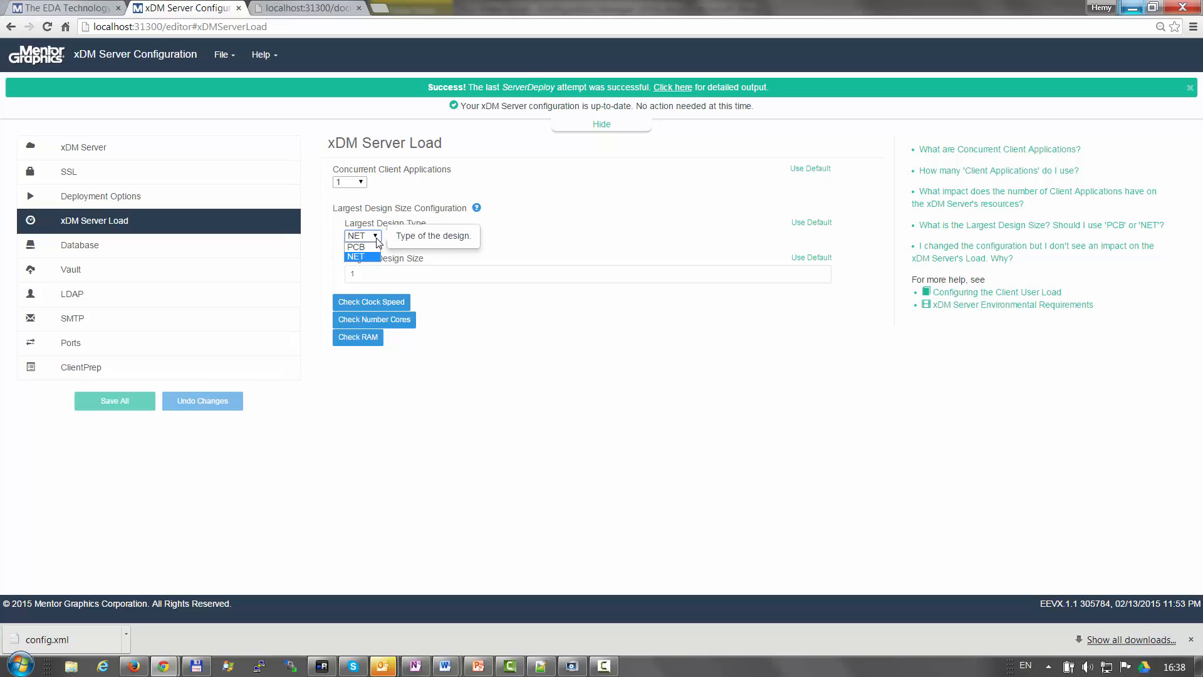
click(372, 246)
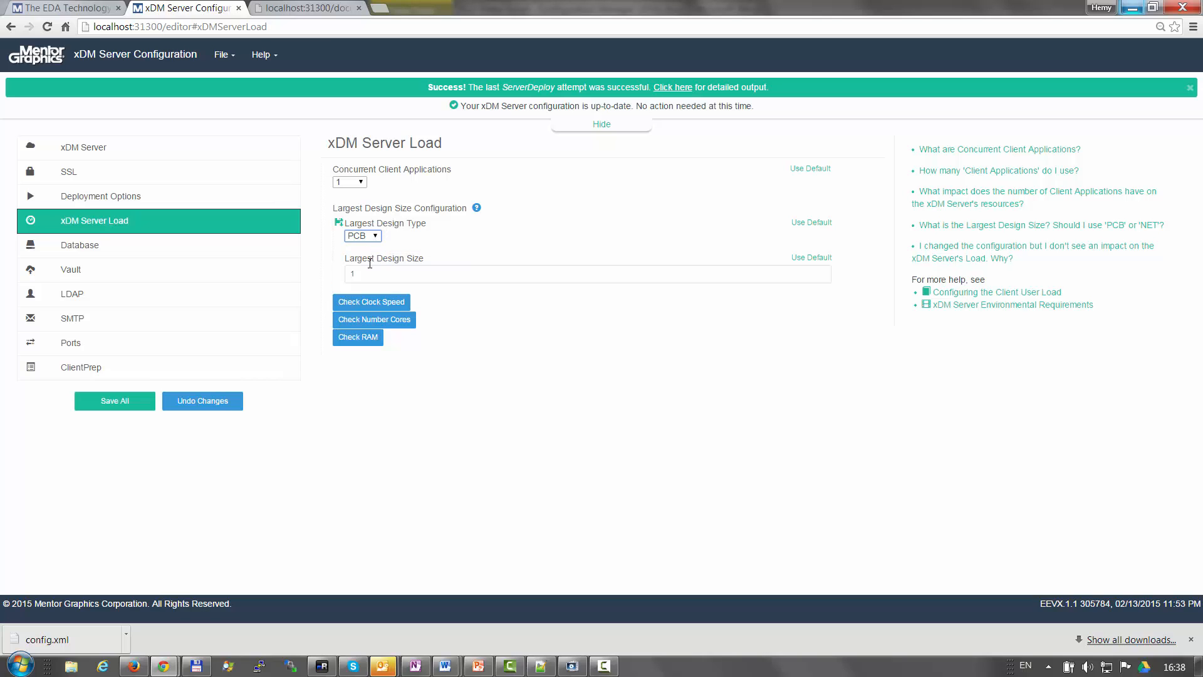
drag(368, 275, 345, 273)
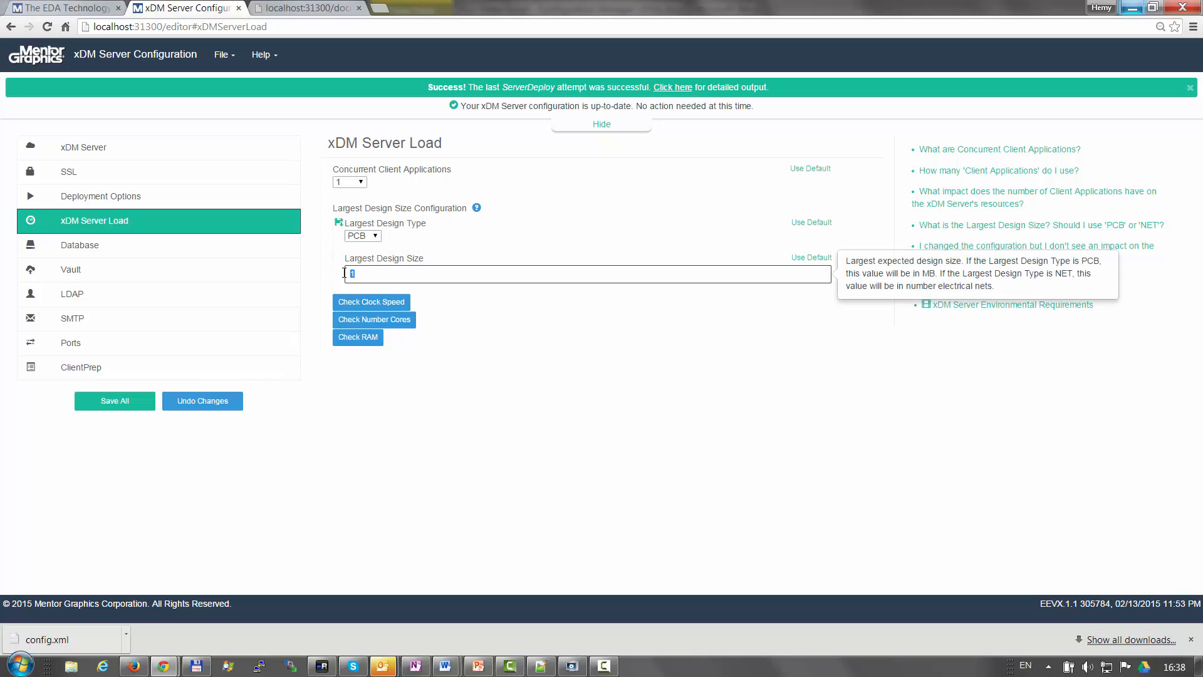
text(1000)
Run the clock speed, number of cores and RAM checks for the xDM Server Load settings
click(355, 296)
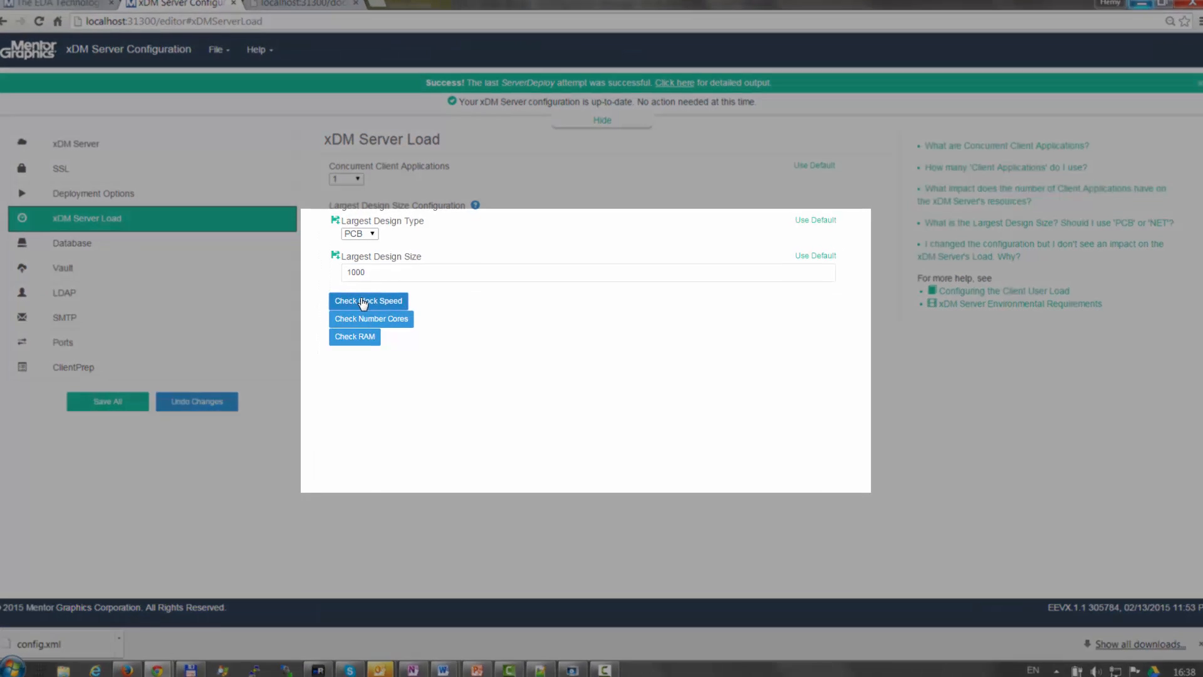
click(361, 302)
click(367, 320)
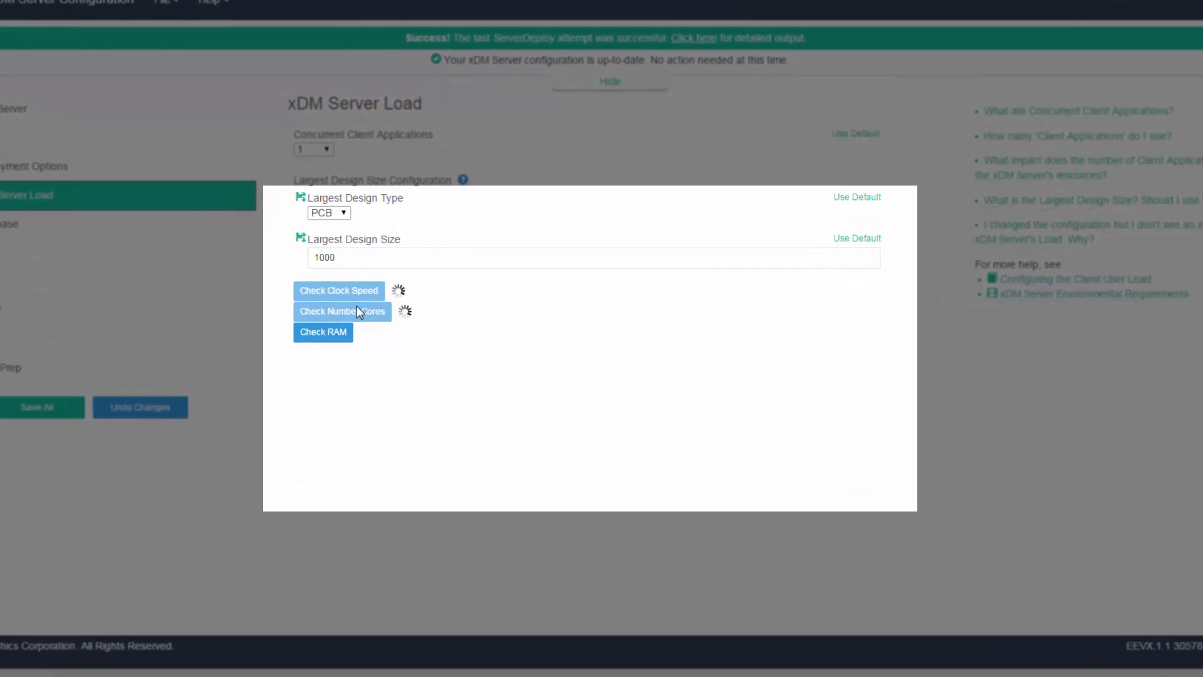
click(321, 331)
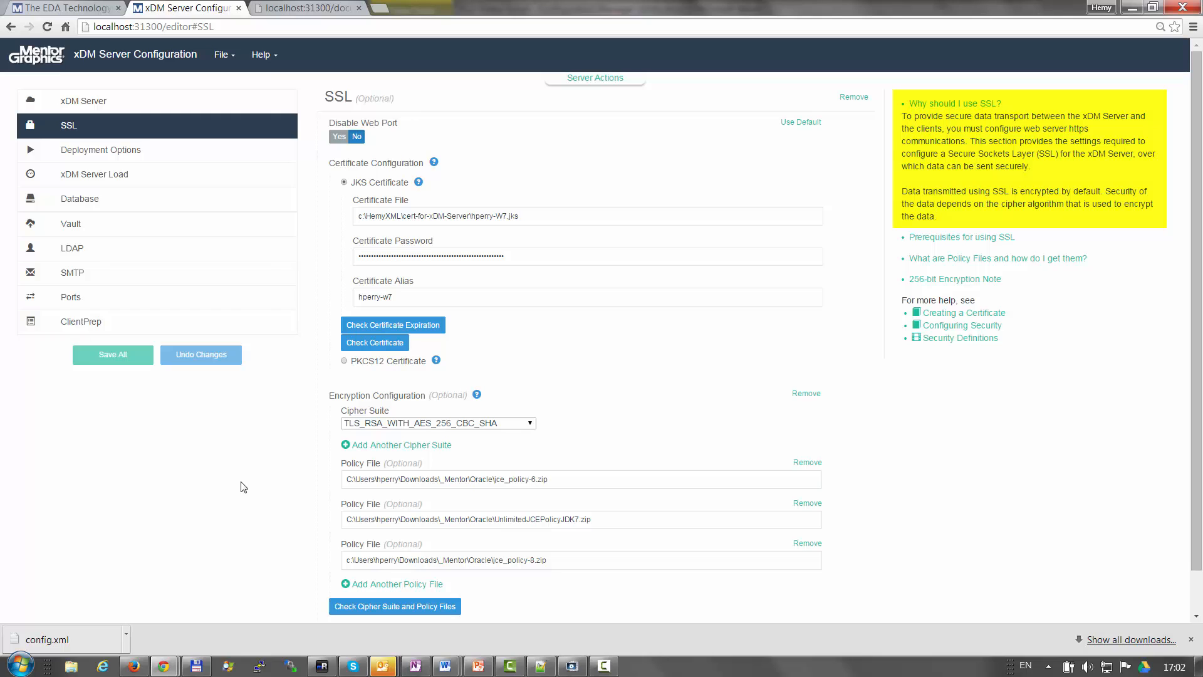
Switch the database configuration to Oracle Database
click(98, 199)
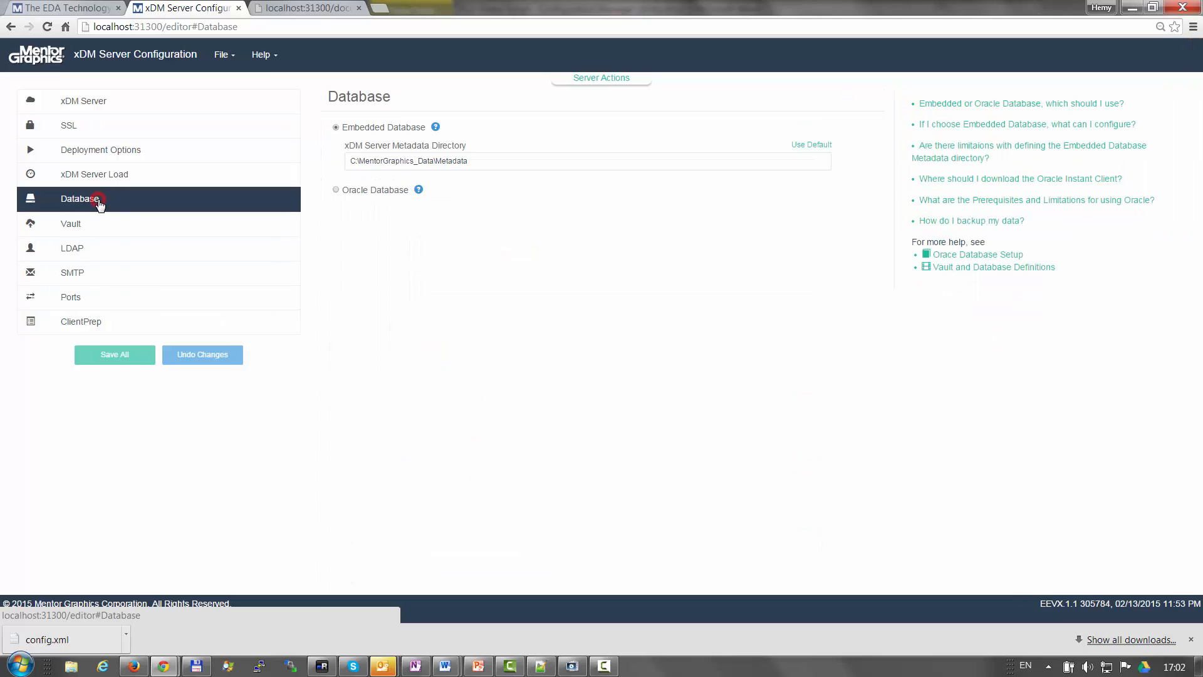
click(336, 189)
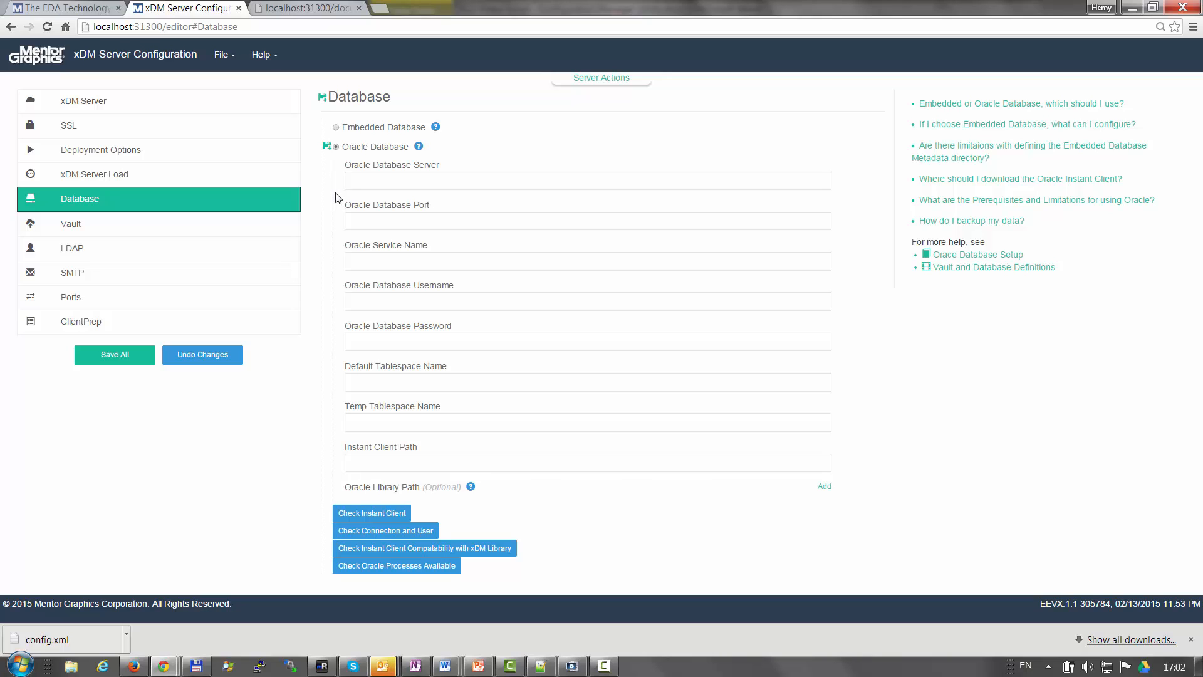
Add an SMTP configuration named GMAIL with server smtp.gmail.com, port 465 and SSL enabled, and check its connection
click(126, 276)
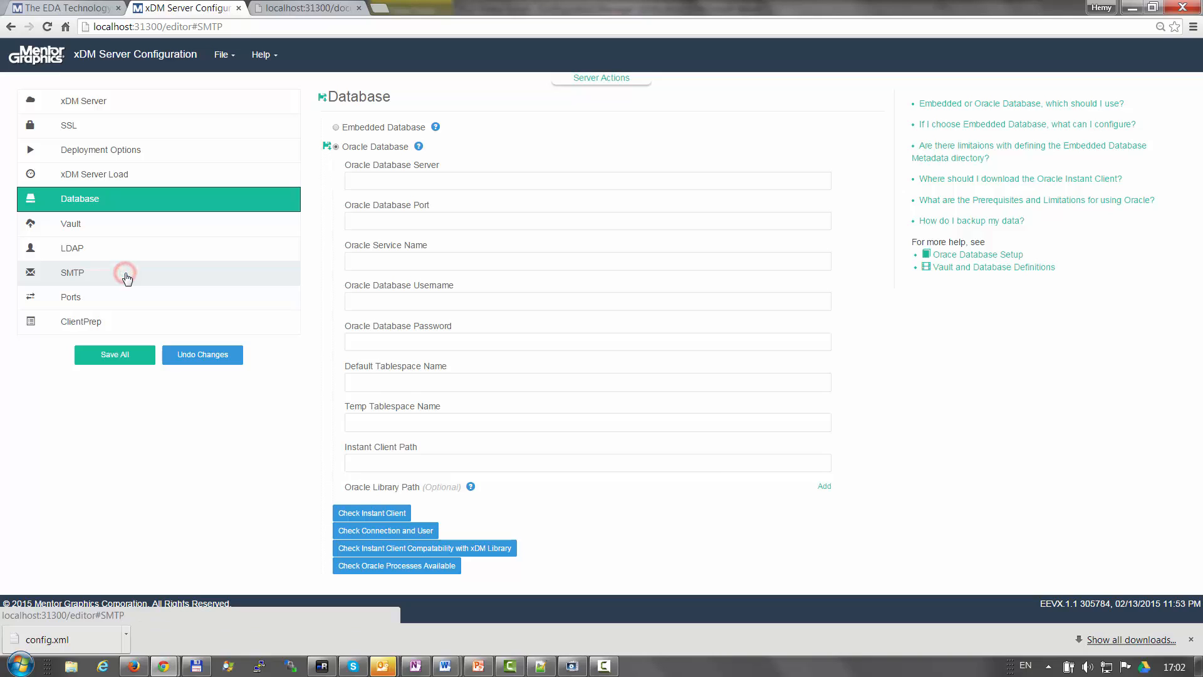
click(352, 133)
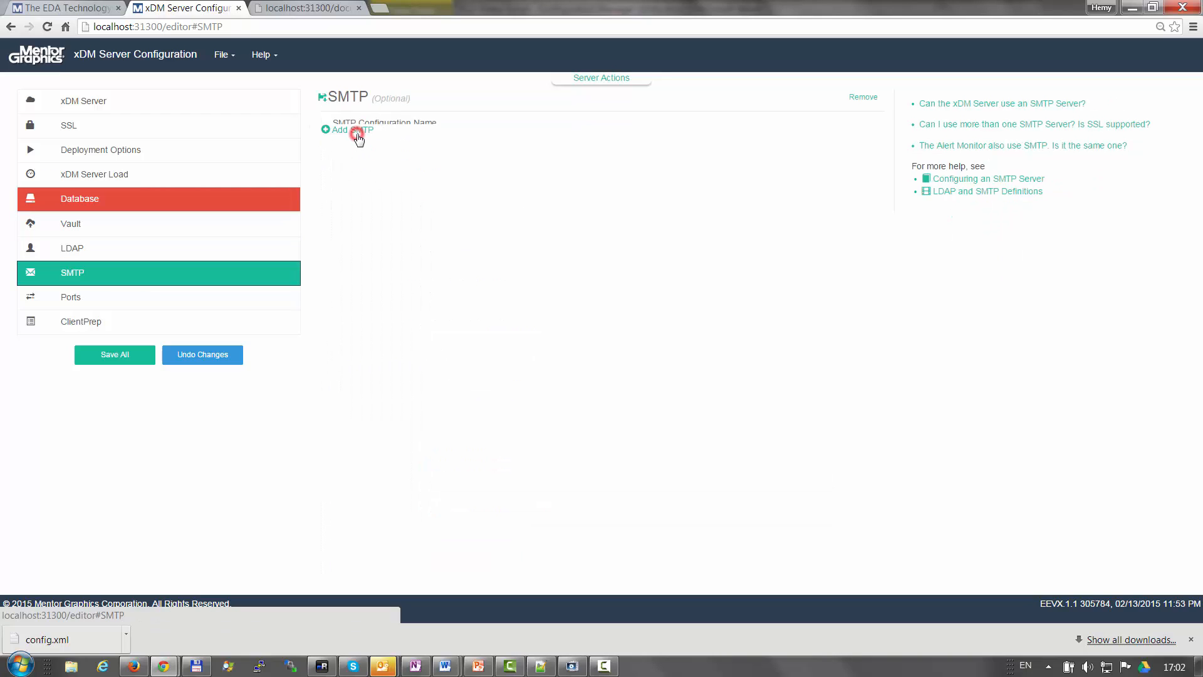
click(359, 139)
text(GMAIL)
key(Tab)
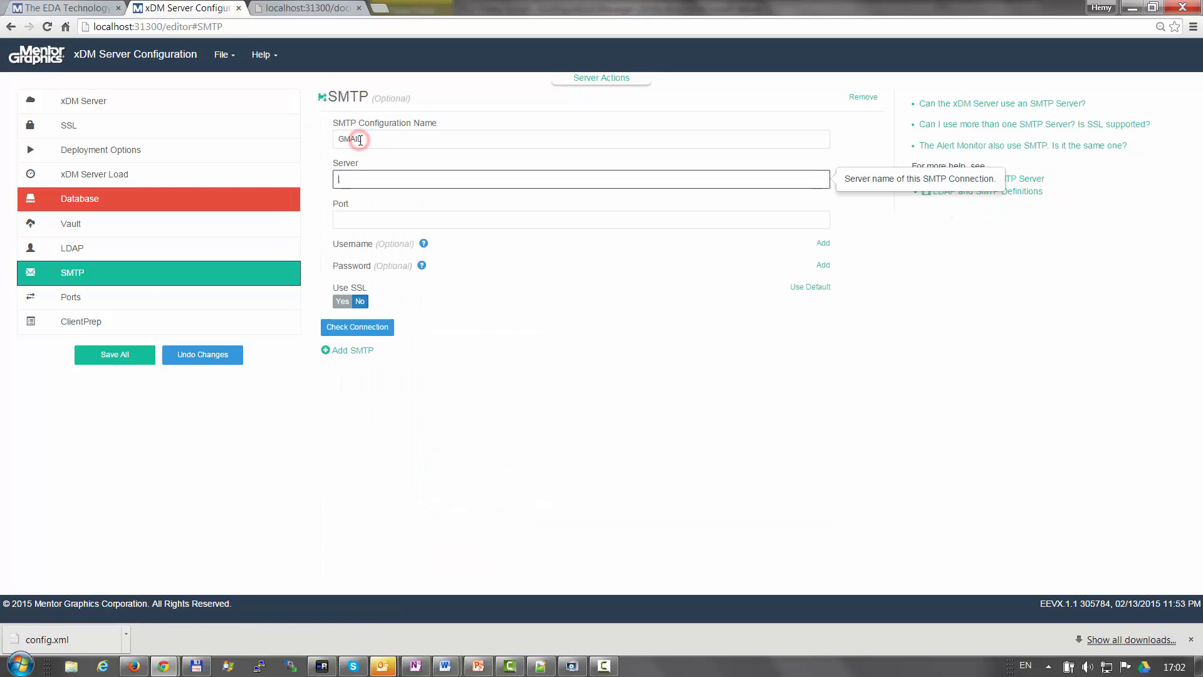
text(smtp.gmail.com)
key(Tab)
text(465)
click(342, 301)
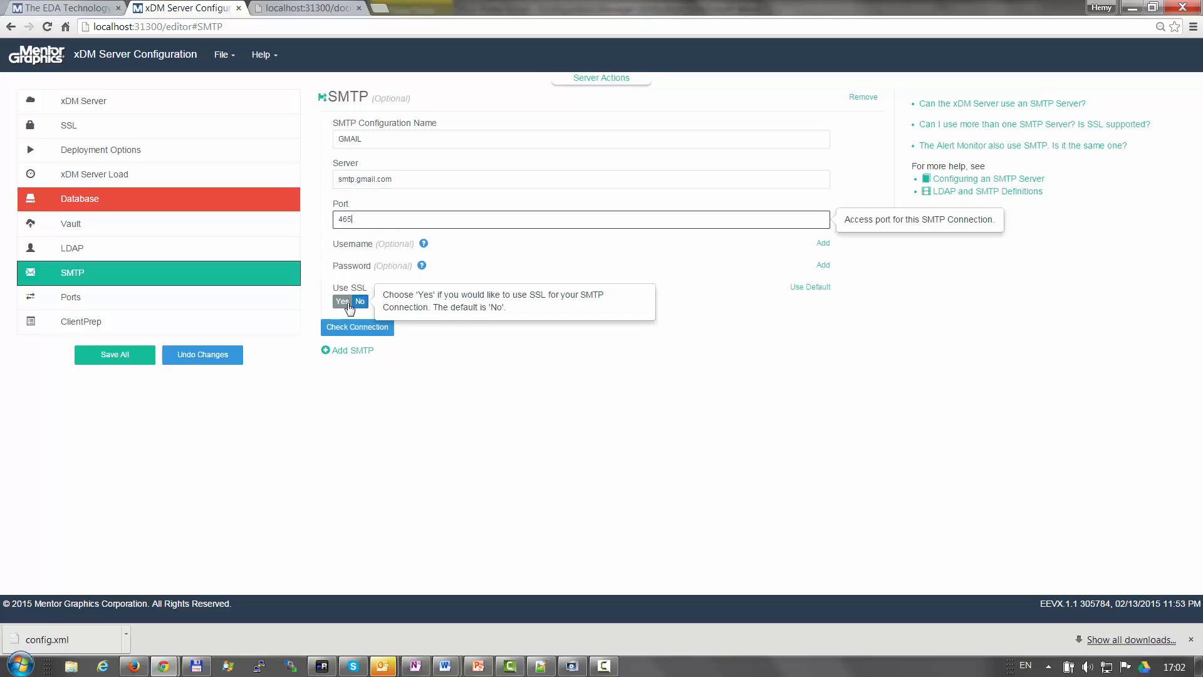
click(357, 327)
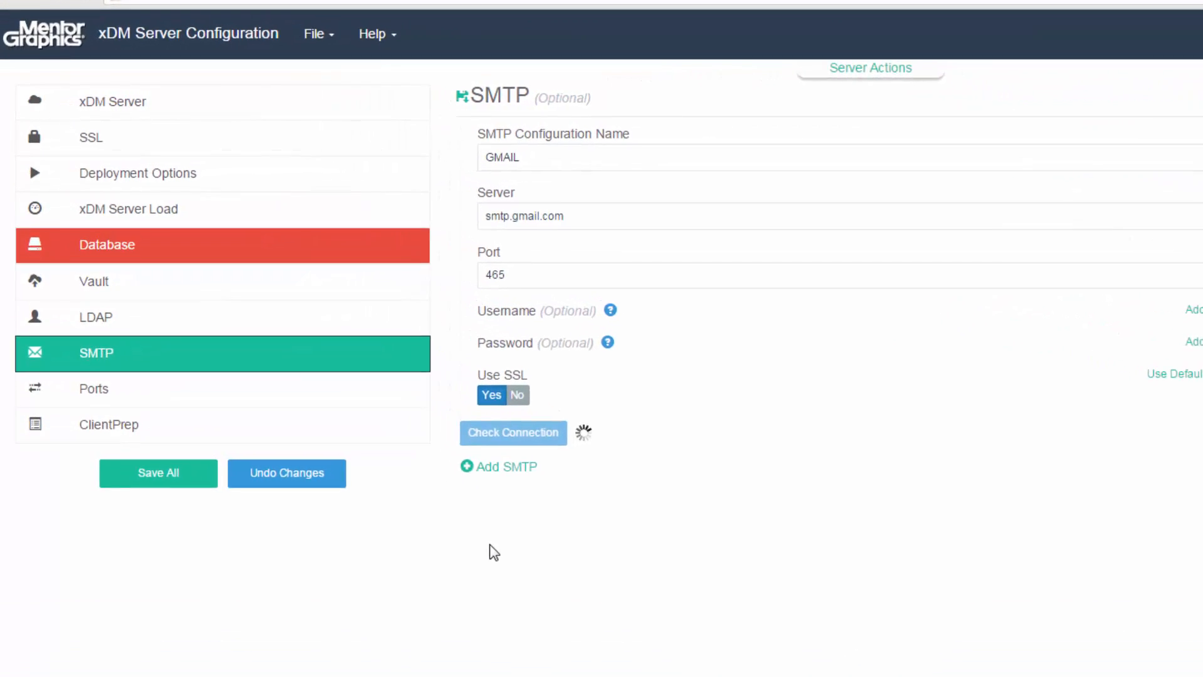